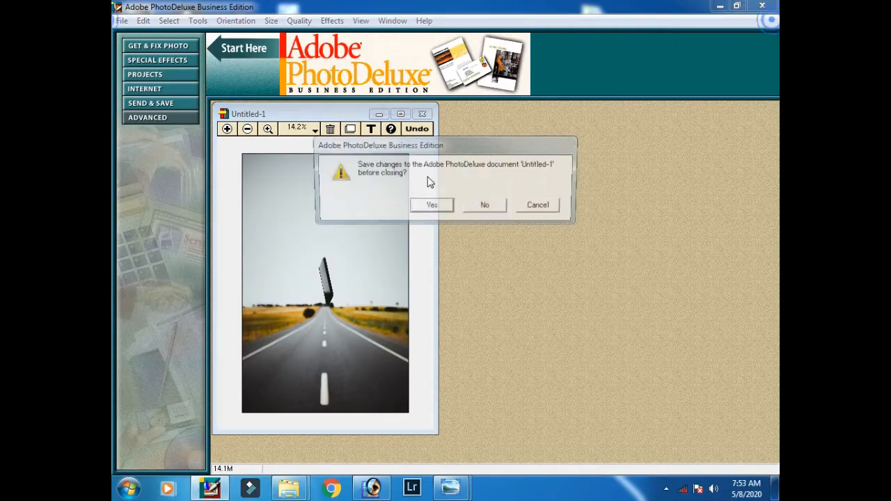
Step: Close the PhotoDeluxe document without saving and open the road photo from the mobile folder in Adobe Photoshop
click(482, 203)
right_click(588, 106)
mouse_move(515, 242)
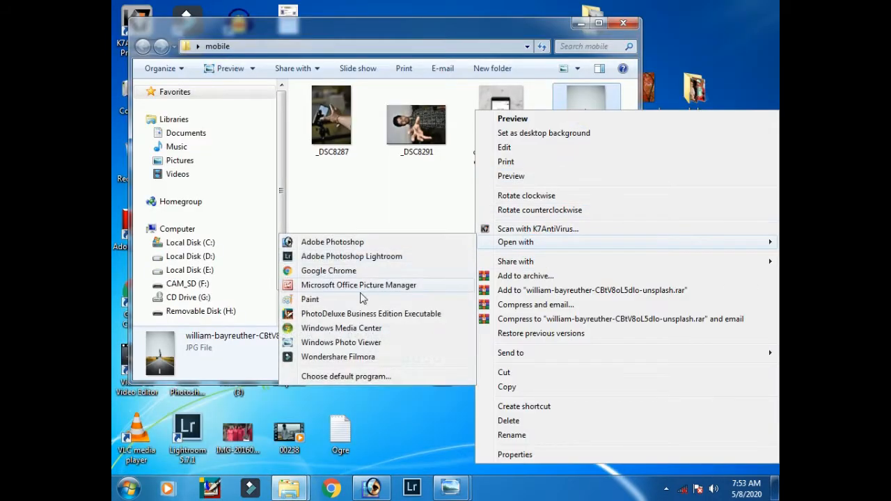
click(332, 243)
drag(311, 83, 506, 101)
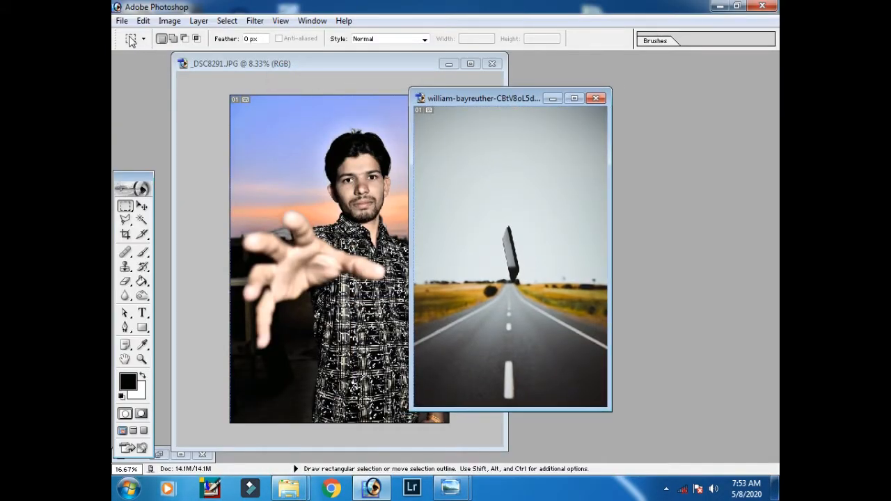
Step: Create a new white RGB document 8 inches wide and 12 inches high at 250 pixels/inch
click(123, 22)
click(145, 37)
click(467, 215)
click(469, 239)
click(470, 236)
click(468, 257)
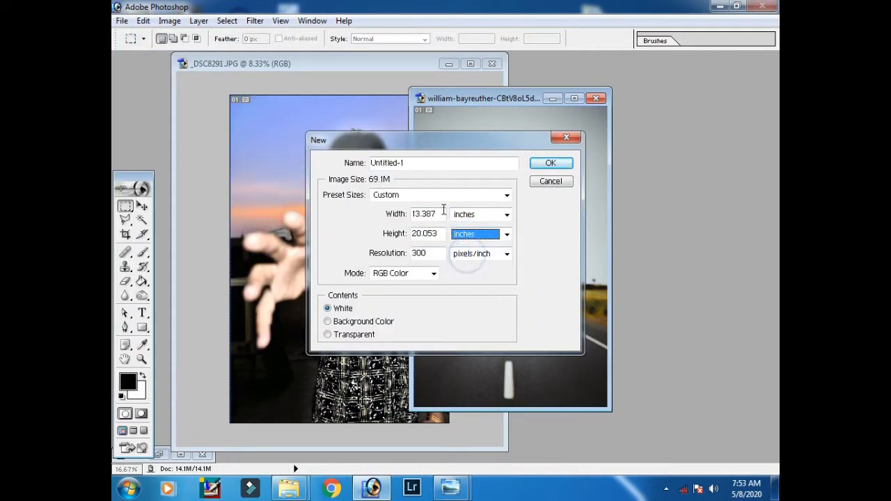
double_click(443, 212)
text(8)
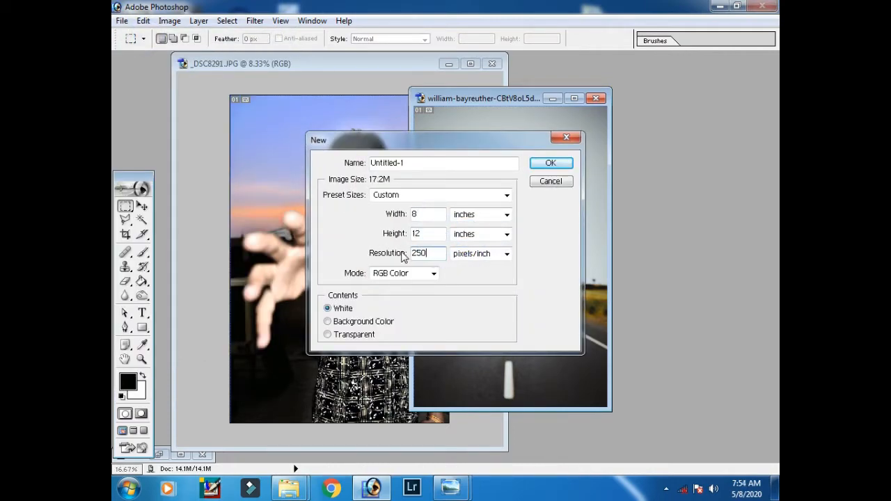
click(550, 164)
Step: Copy the road photo into the blank document, close the source photo, and enlarge the pasted image to fill the canvas
click(507, 192)
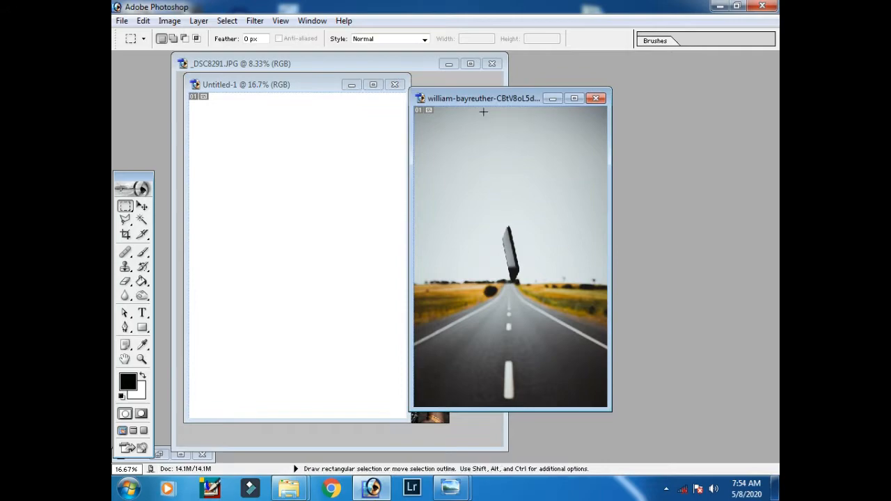
click(596, 98)
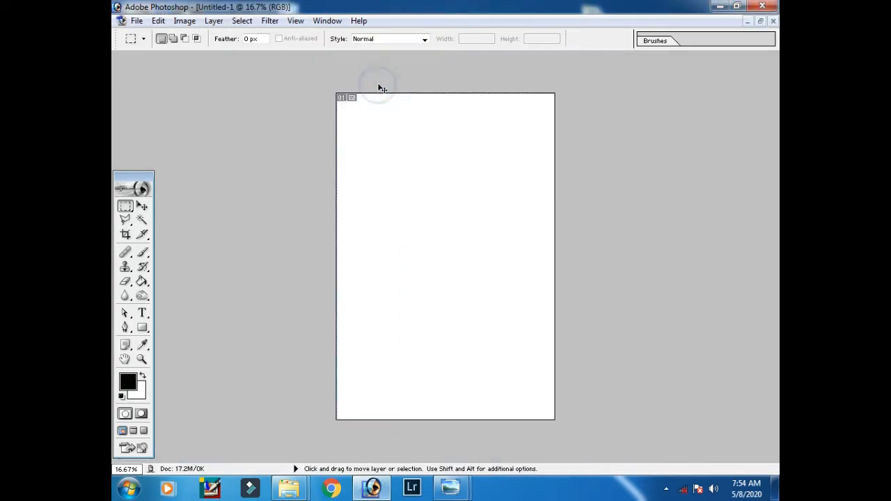
key(ctrl+v)
click(143, 207)
drag(349, 106, 332, 86)
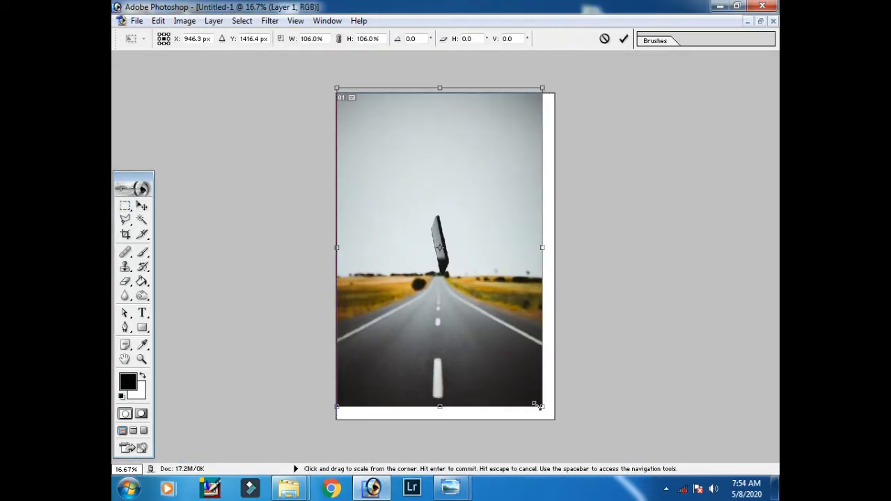
drag(539, 406, 555, 420)
click(623, 38)
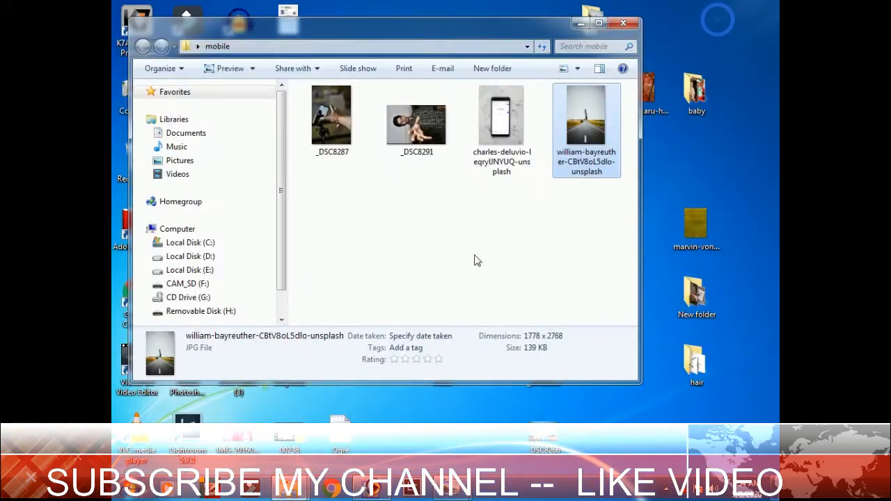
Step: Open the smartphone photo from the mobile folder in Photoshop and maximize its document window
click(500, 122)
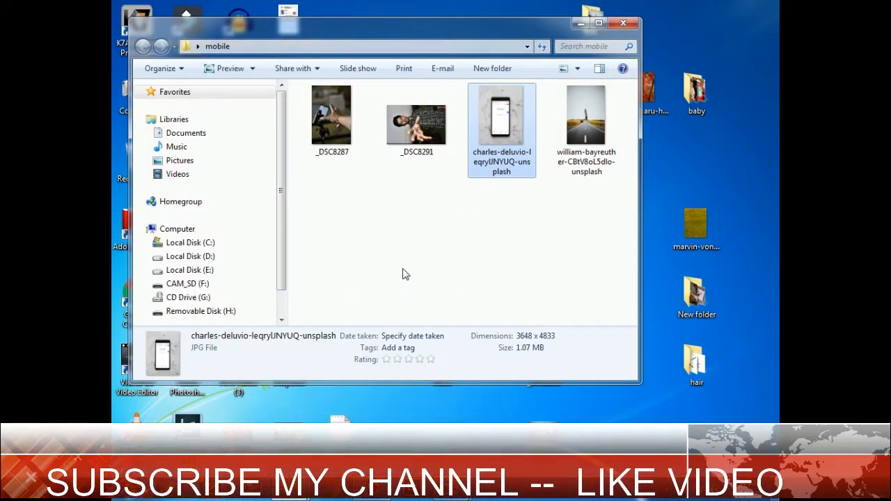
click(372, 491)
drag(382, 64, 642, 75)
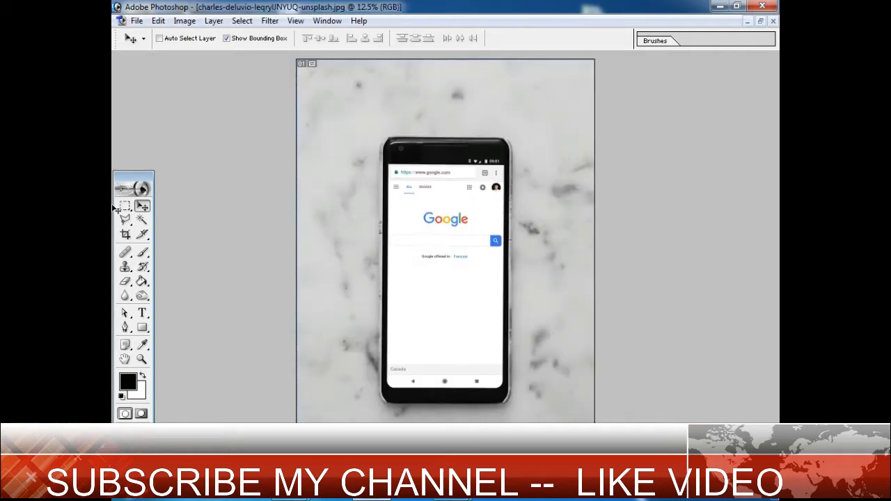
Step: Cut a rectangular area around the smartphone and close its source photo without saving
click(125, 206)
drag(364, 124, 529, 417)
key(ctrl+x)
click(773, 20)
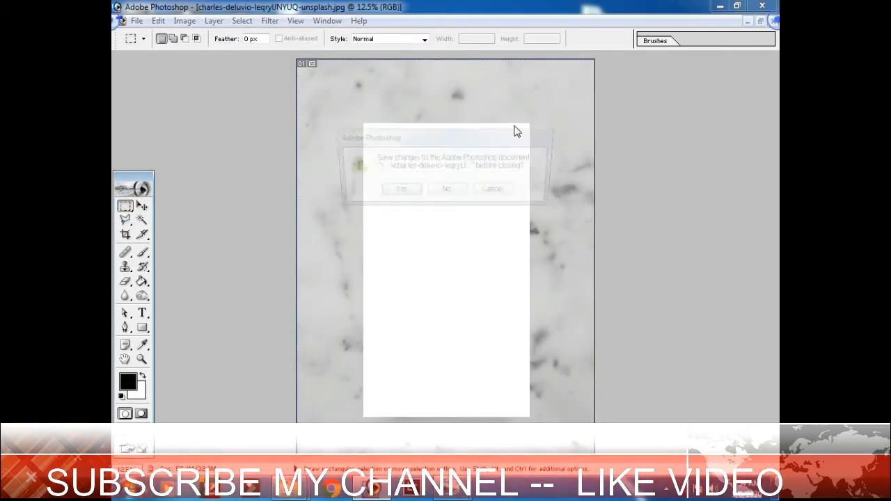
click(446, 188)
Step: Return to the Untitled-1 road document and paste the cut smartphone as a new layer
click(748, 21)
click(182, 456)
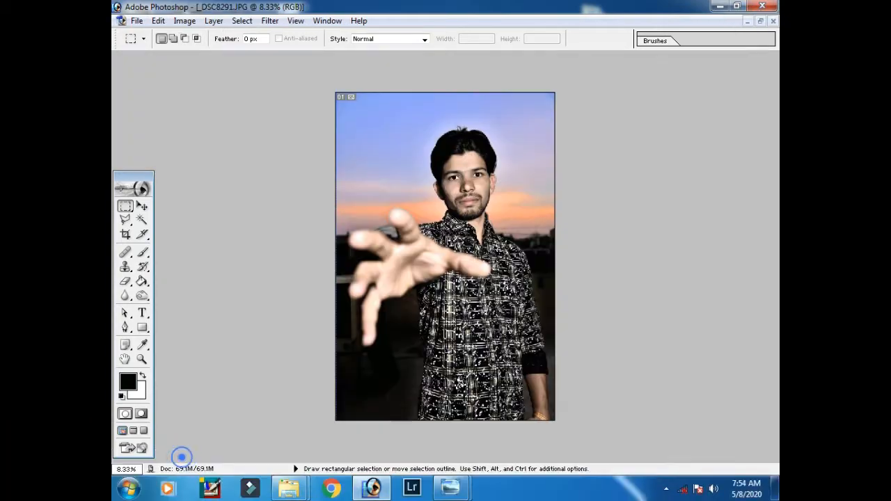
click(750, 22)
click(288, 453)
key(ctrl+v)
click(148, 206)
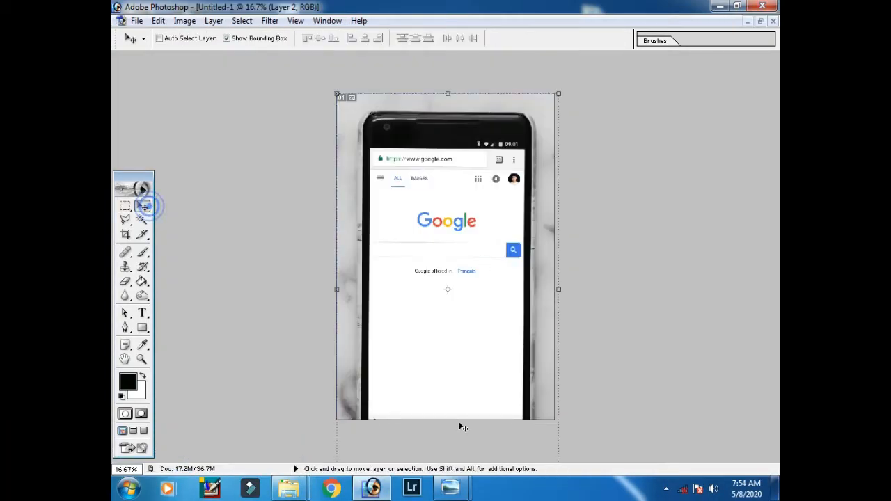
Step: Scale the smartphone layer down to about 61%, centre it over the road, and shrink it slightly more
key(ctrl+minus)
drag(533, 428, 449, 322)
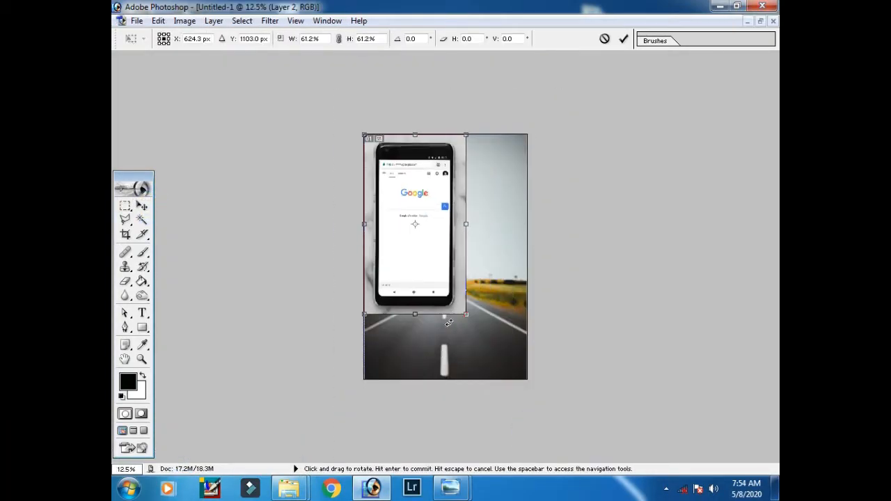
click(623, 39)
drag(434, 184, 470, 208)
drag(502, 338, 484, 306)
click(623, 40)
Step: Rotate the smartphone about 10.8° clockwise, scale it to about 99%, and reposition it above the road's centre line
key(ctrl+plus)
key(ctrl+plus)
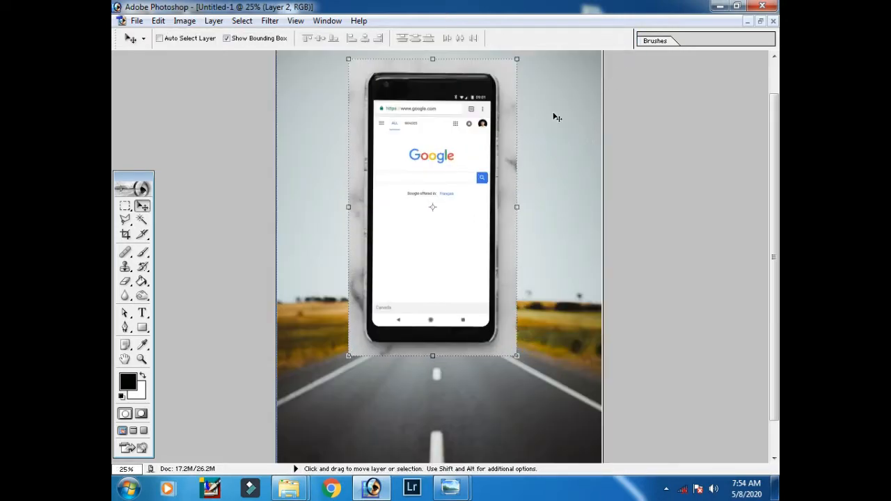
key(ctrl+minus)
drag(507, 325, 475, 335)
drag(465, 244, 467, 262)
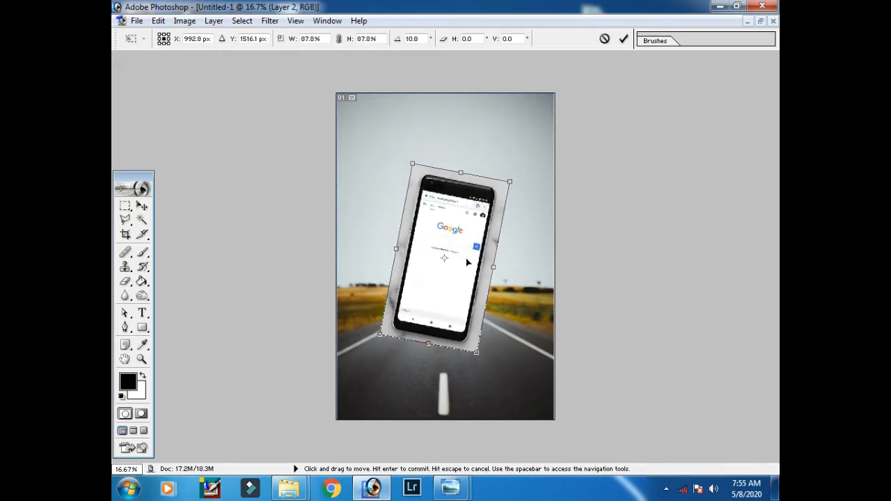
drag(511, 182, 531, 168)
drag(470, 216, 459, 211)
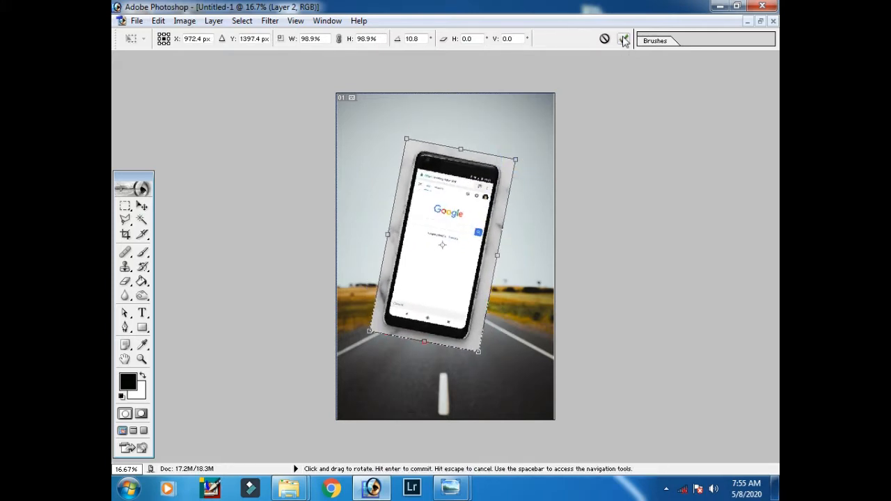
key(Return)
Step: Erase the marble background along the phone's two long sides and lower edge with a 125 px eraser brush
key(ctrl+plus)
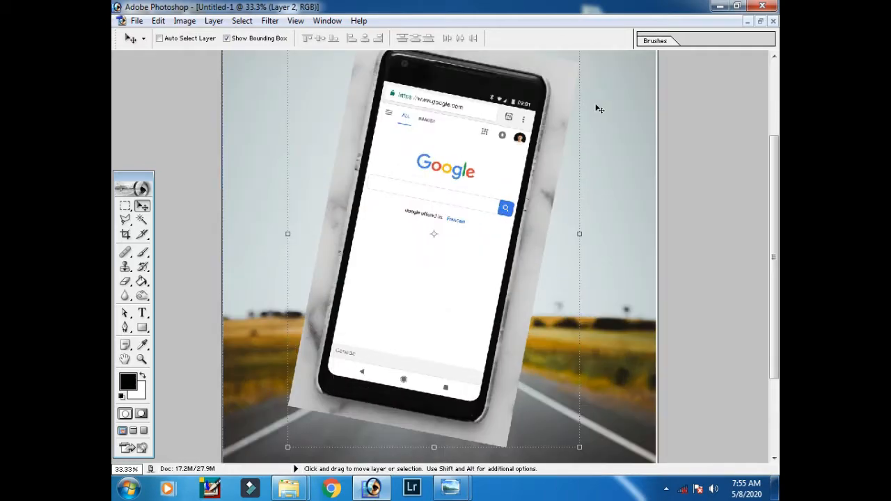
click(125, 282)
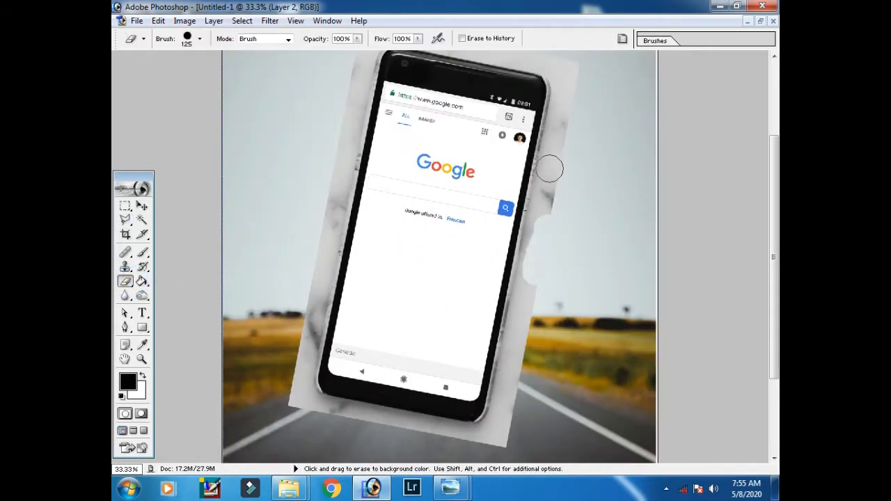
click(550, 169)
shift+click(501, 412)
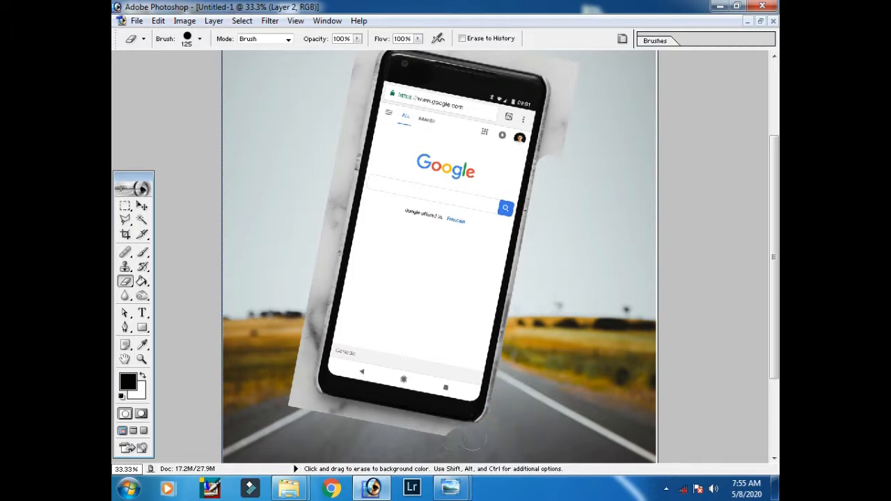
shift+click(320, 407)
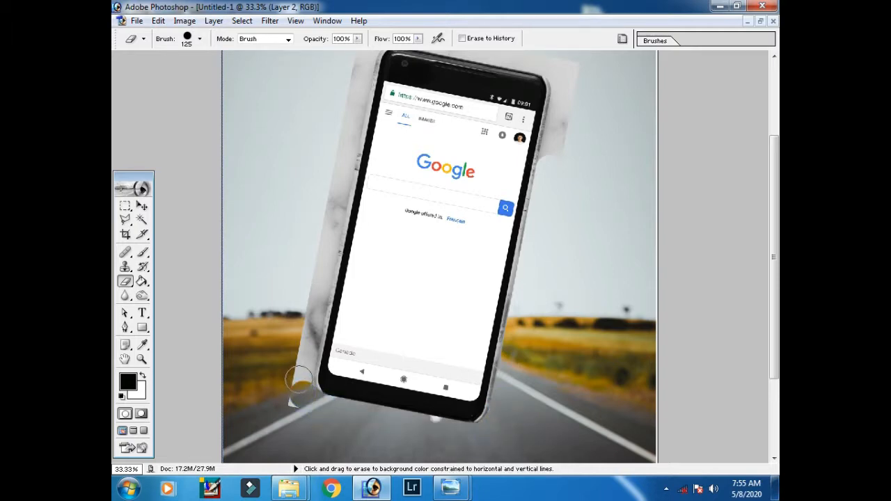
shift+click(313, 308)
shift+click(352, 113)
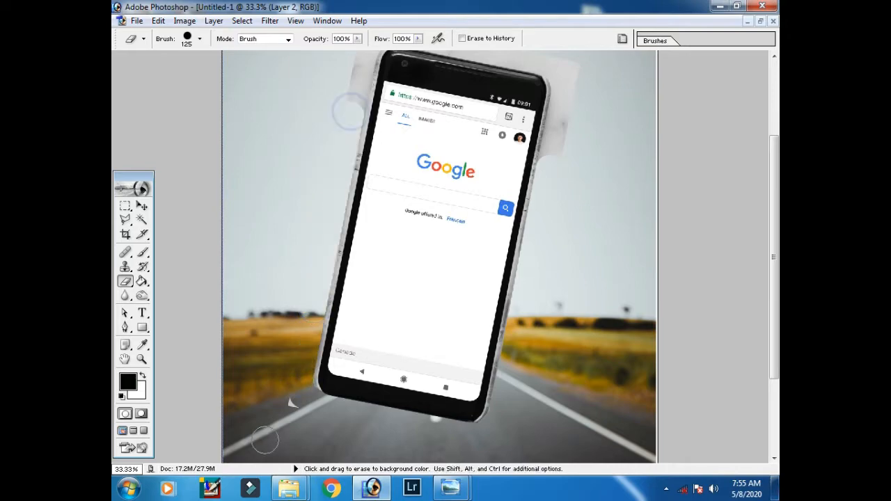
Step: Erase the marble around the phone's upper edge and corners with the 125 px eraser
scroll(367, 194, up, 3)
shift+click(367, 164)
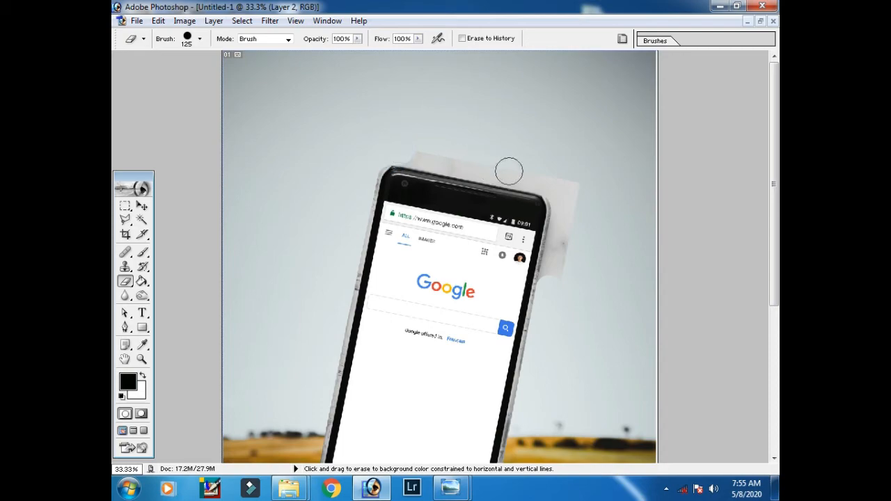
shift+click(544, 181)
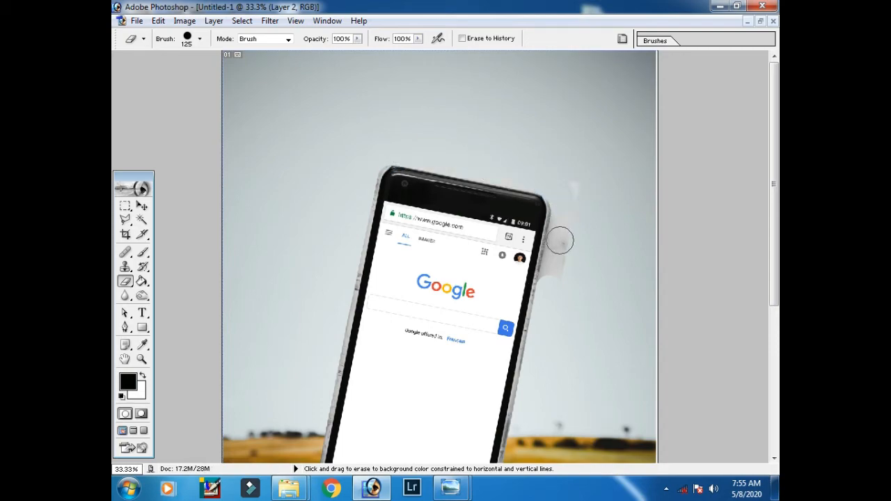
shift+click(549, 295)
click(576, 204)
key(ctrl+minus)
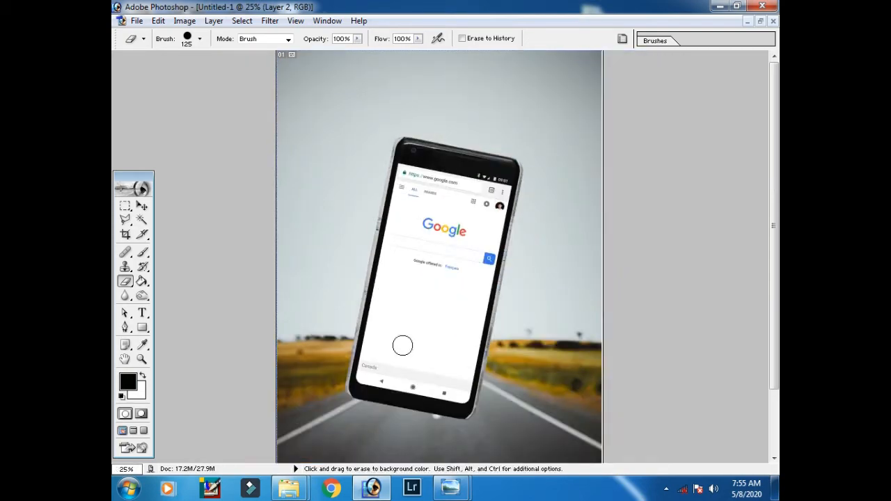
Step: Select the phone's display area with the Polygonal Lasso, delete its contents, and clear the selection
click(124, 220)
key(ctrl+plus)
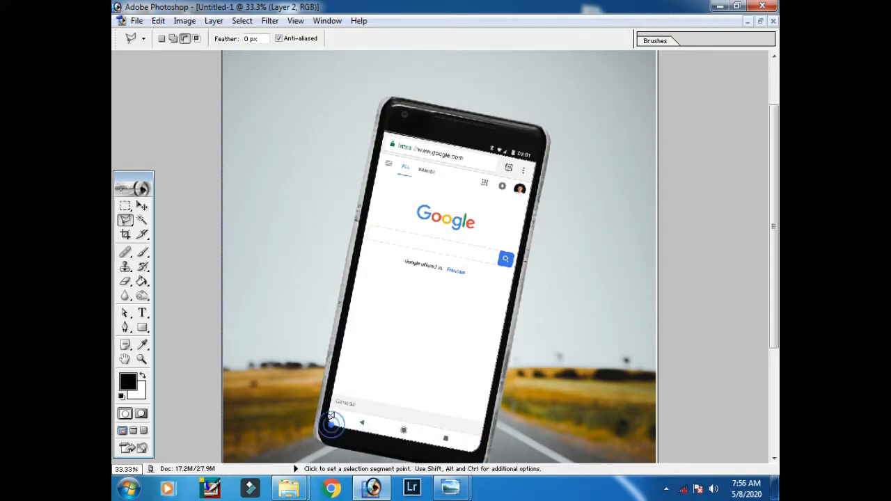
click(386, 133)
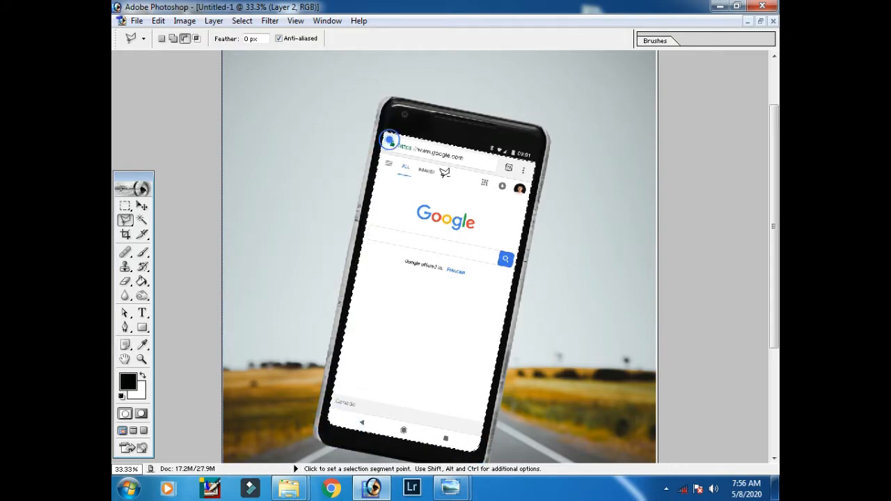
key(Delete)
click(125, 206)
click(298, 267)
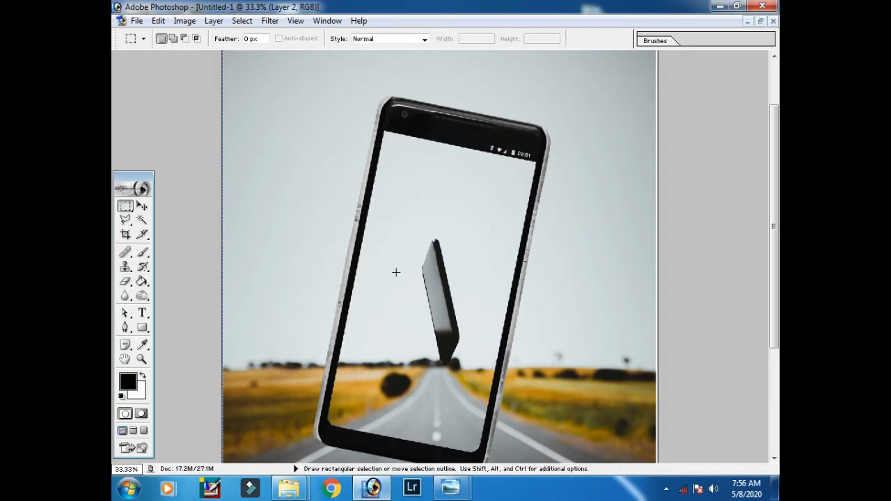
Step: Make the road photo on Layer 1 active and outline the dark floating object with the Polygonal Lasso
key(ctrl+plus)
key(v)
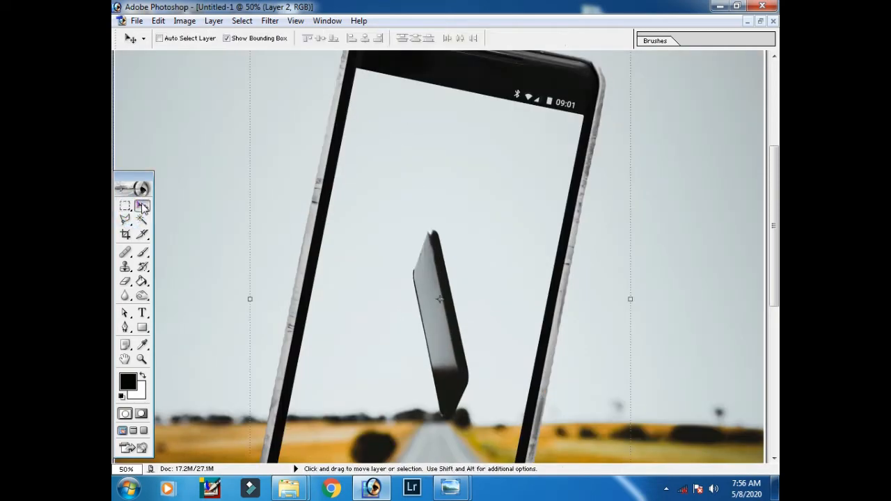
right_click(419, 177)
click(451, 184)
click(125, 220)
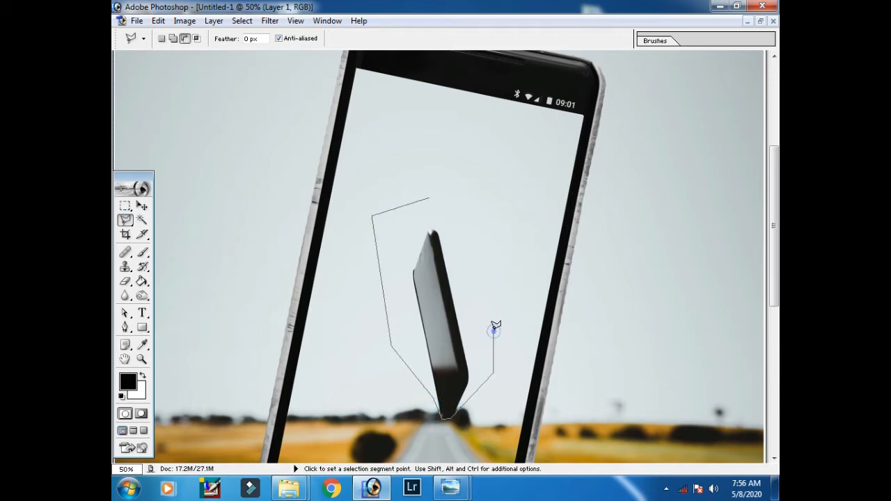
double_click(495, 325)
Step: Cover the selected floating object with cloned sky using a 250 px Clone Stamp brush, and clear the selection
key(s)
alt+click(523, 141)
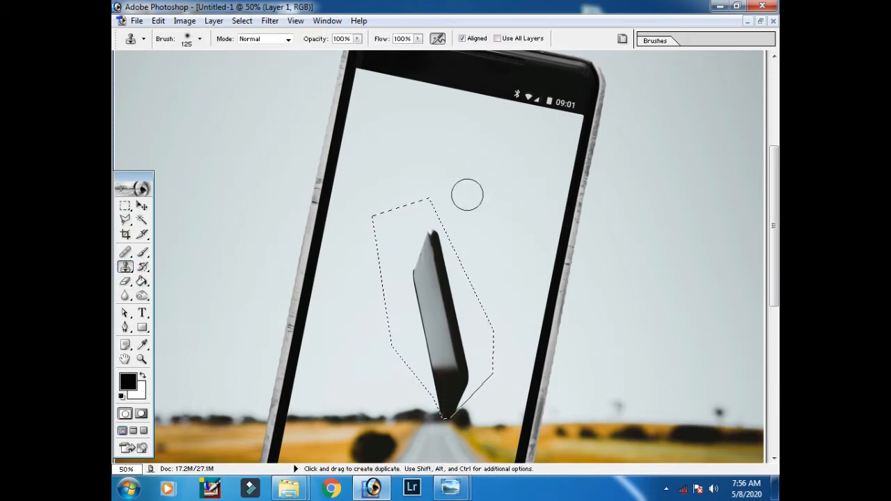
key(bracketright)
key(bracketright)
key(bracketright)
key(bracketright)
mouse_move(446, 185)
mouse_down()
mouse_move(420, 258)
mouse_move(448, 387)
mouse_move(449, 331)
mouse_up()
mouse_move(448, 342)
mouse_down()
mouse_move(444, 386)
mouse_move(519, 248)
mouse_up()
key(ctrl+plus)
click(130, 204)
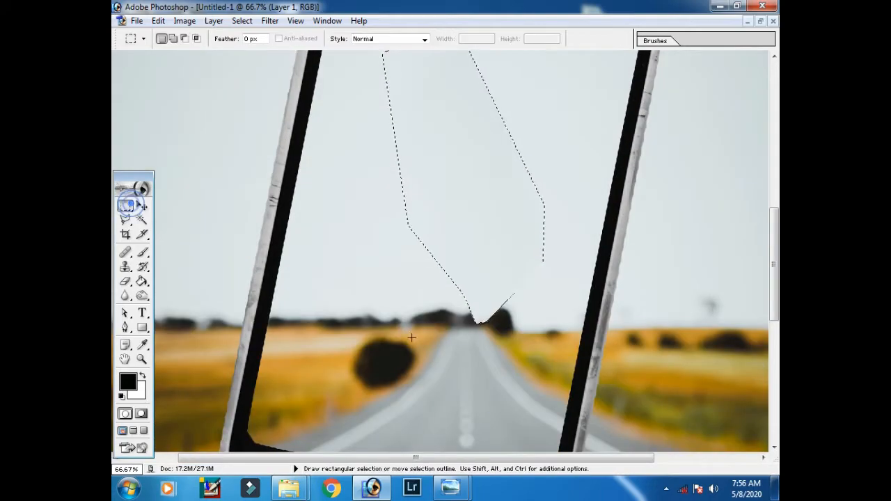
click(440, 346)
Step: Blend the cloned sky just above the horizon using the Clone Stamp with a 70 px brush
key(ctrl+plus)
click(128, 266)
alt+click(510, 208)
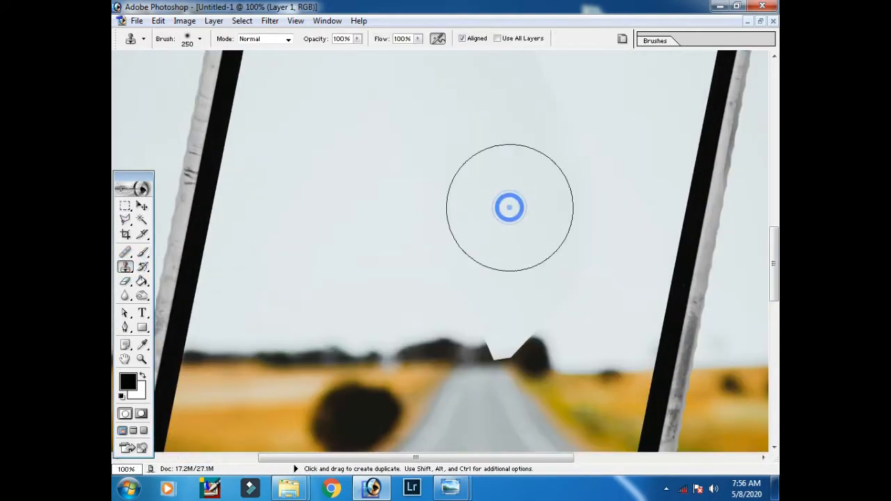
key(bracketleft)
key(bracketleft)
key(bracketleft)
key(bracketleft)
key(bracketleft)
key(bracketleft)
key(bracketleft)
key(bracketleft)
mouse_move(579, 293)
mouse_down()
mouse_move(541, 320)
mouse_move(481, 317)
mouse_up()
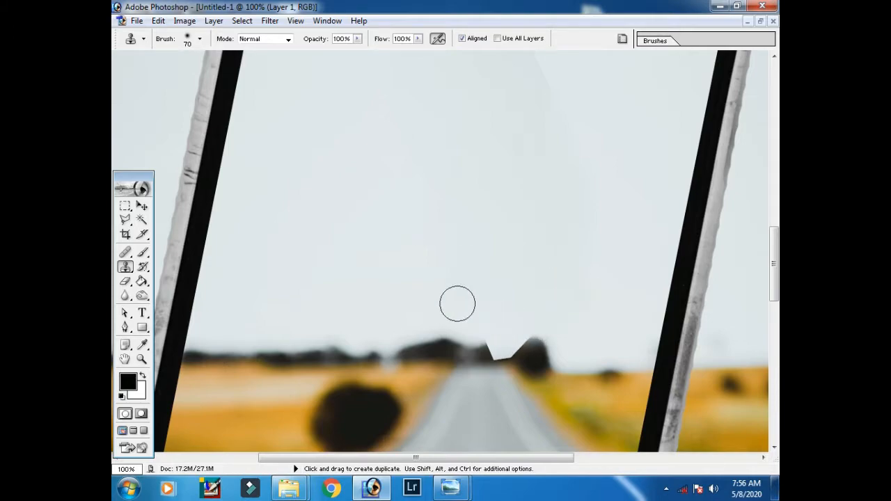
Step: Repair the notch in the treeline at the road's end by cloning nearby trees with a 30 px Clone Stamp brush
key(ctrl+minus)
key(ctrl+minus)
click(462, 312)
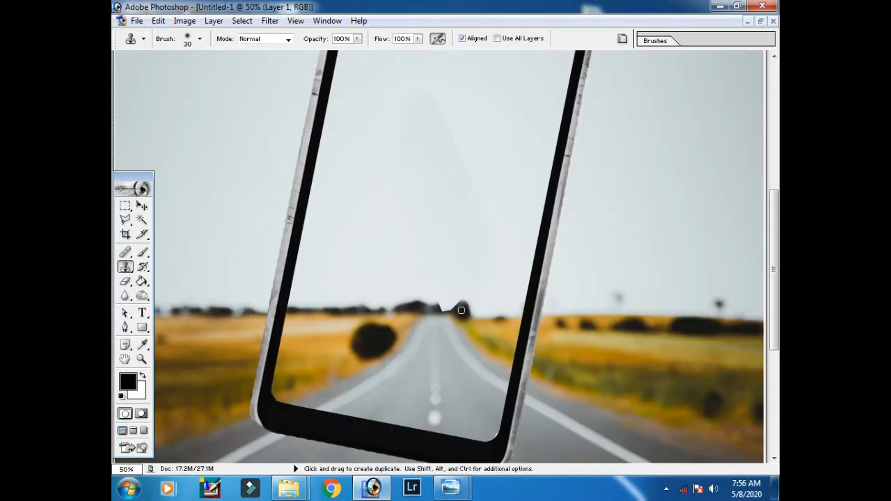
alt+click(438, 306)
key(ctrl+minus)
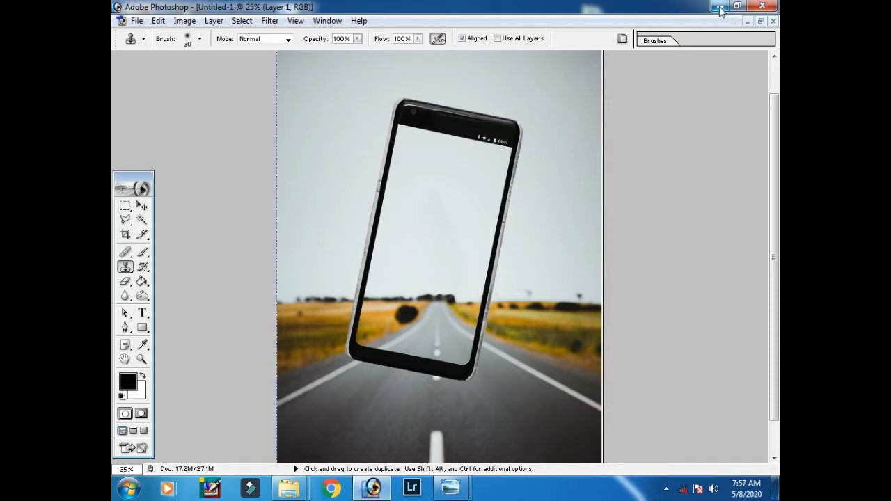
Step: Minimize the composite document and bring up the portrait _DSC8291.JPG
click(747, 21)
click(181, 455)
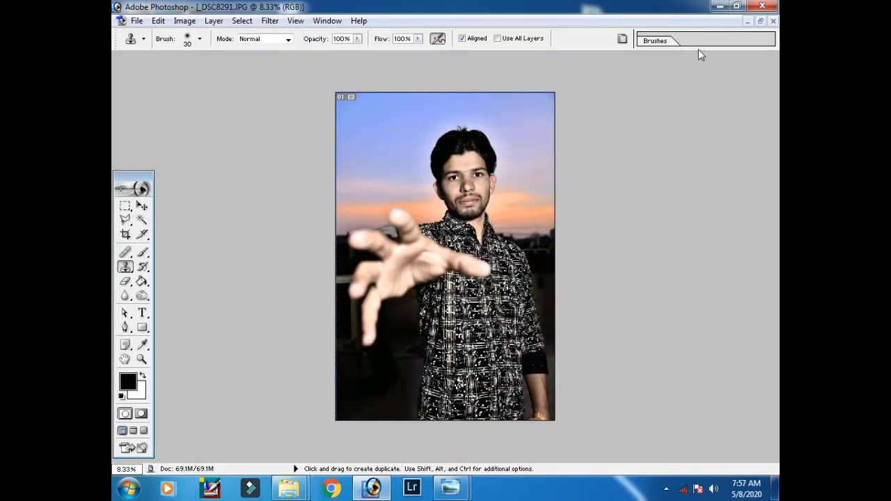
click(720, 6)
click(564, 252)
click(419, 127)
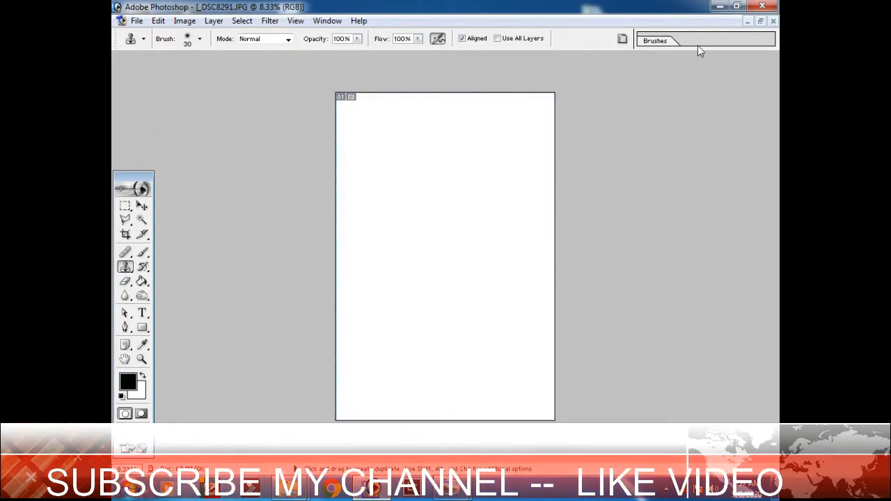
Step: Save the portrait as the JPEG file _DSC8291 in the mobile folder, replacing the existing file
click(125, 206)
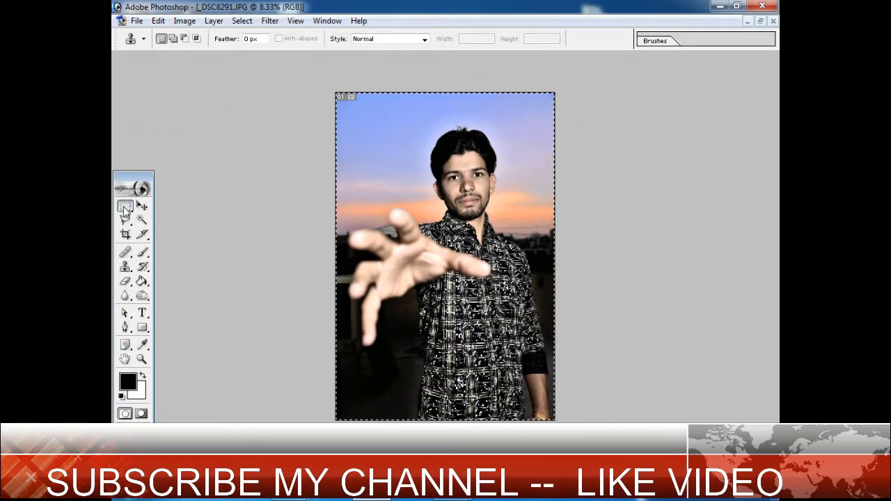
click(256, 206)
click(446, 194)
click(135, 23)
click(169, 145)
click(555, 107)
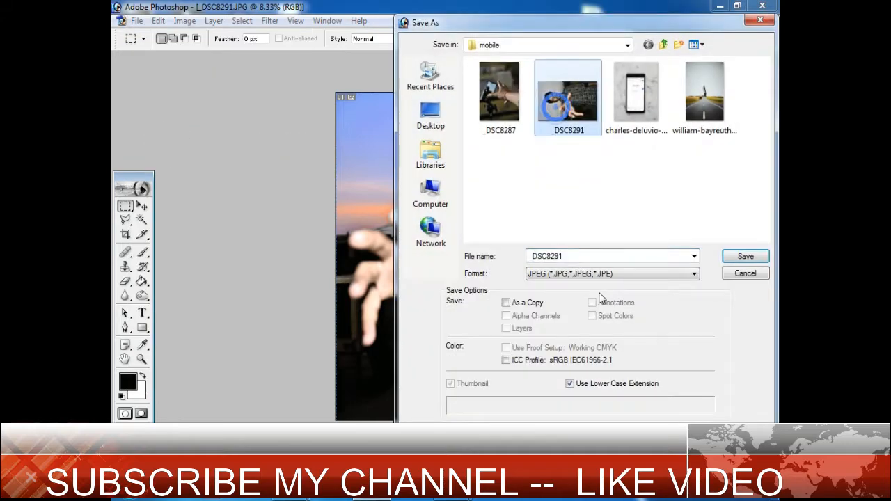
click(745, 256)
click(422, 191)
click(536, 155)
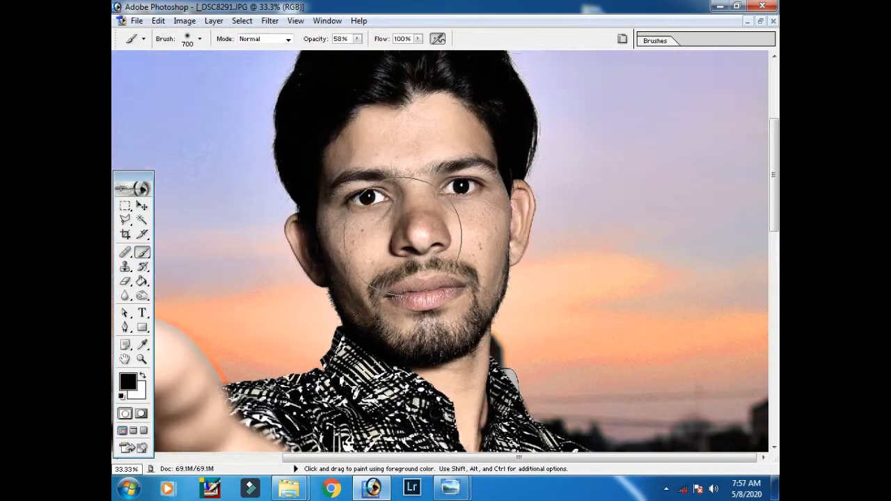
Step: Sample the forehead's skin tone and lightly retouch the face using a 125 px brush at 58% opacity and 20% flow
alt+click(441, 122)
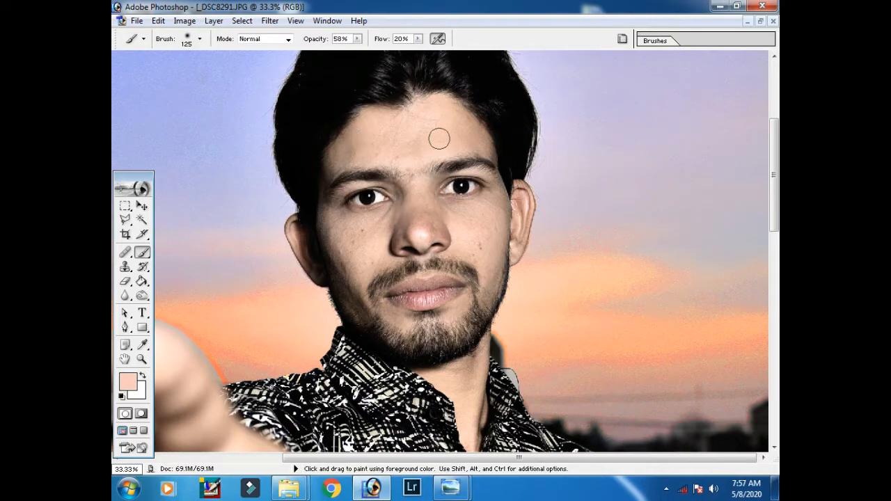
drag(452, 317, 545, 216)
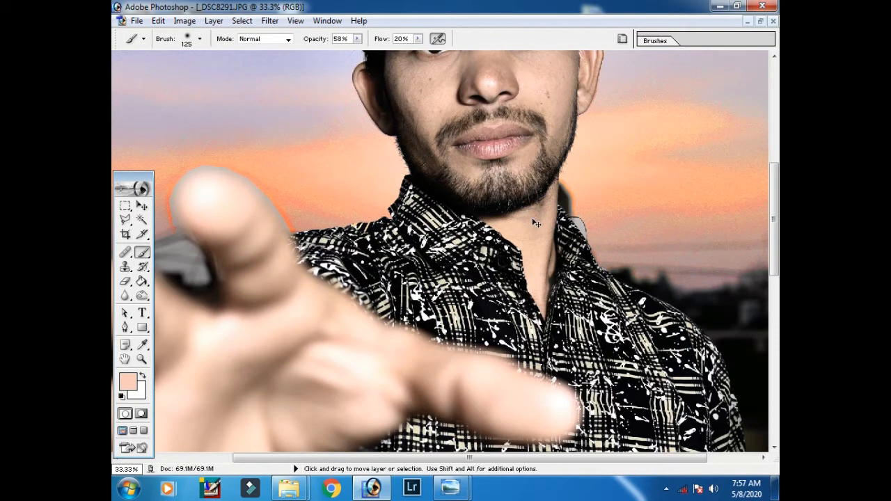
key(ctrl+minus)
key(ctrl+minus)
key(ctrl+minus)
key(ctrl+minus)
key(ctrl+minus)
Step: Copy the entire portrait and paste it into the Untitled-1 composite, keeping the portrait document open
key(ctrl+a)
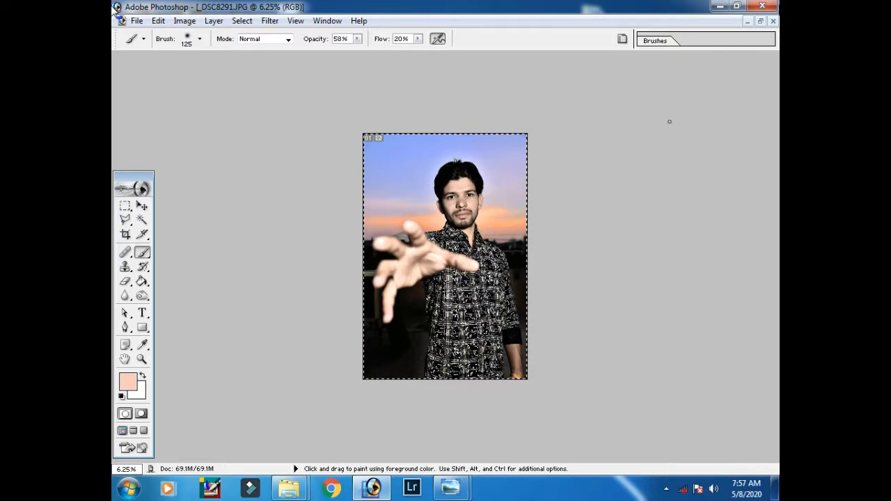
click(761, 7)
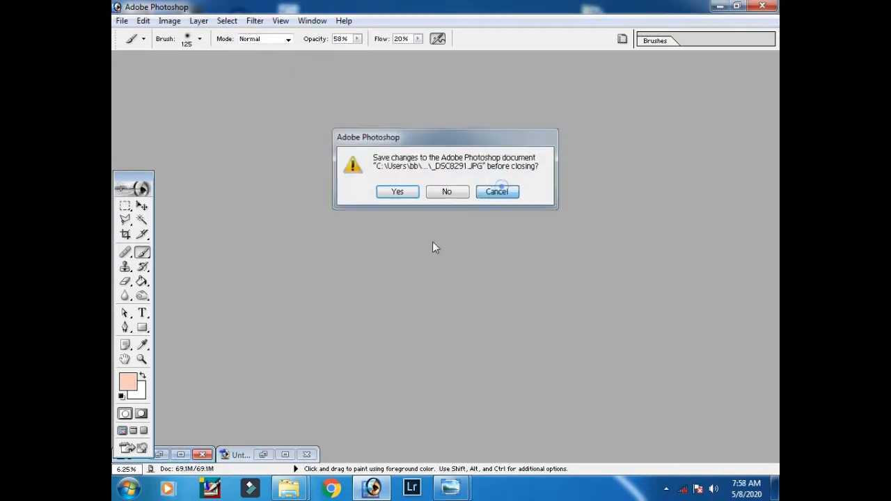
click(502, 187)
click(178, 456)
click(749, 21)
click(280, 457)
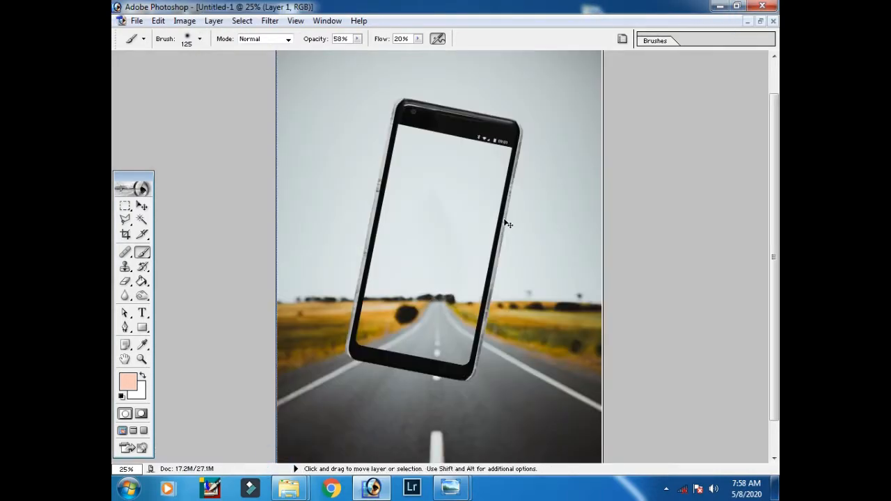
key(ctrl+v)
Step: Scale the pasted portrait down to about 25.9% and rotate it 11.8° to match the phone's tilt
key(ctrl+minus)
key(ctrl+minus)
key(ctrl+minus)
key(ctrl+minus)
key(v)
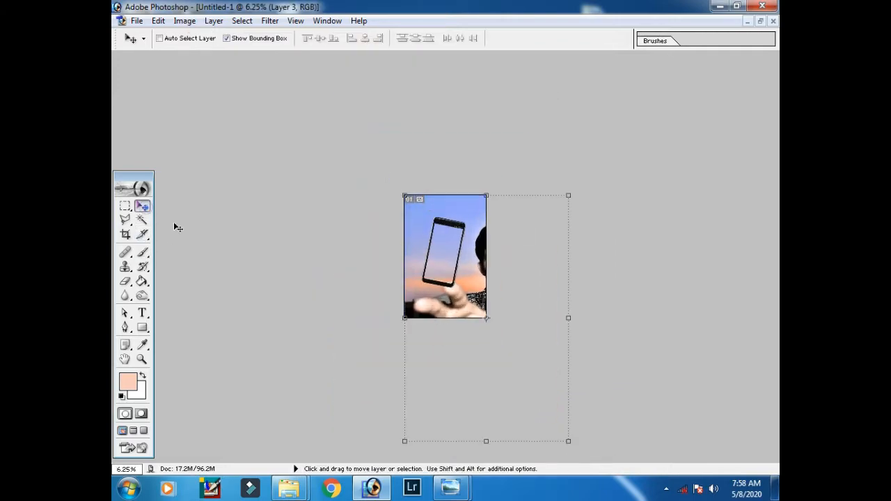
key(ctrl+t)
drag(568, 441, 472, 297)
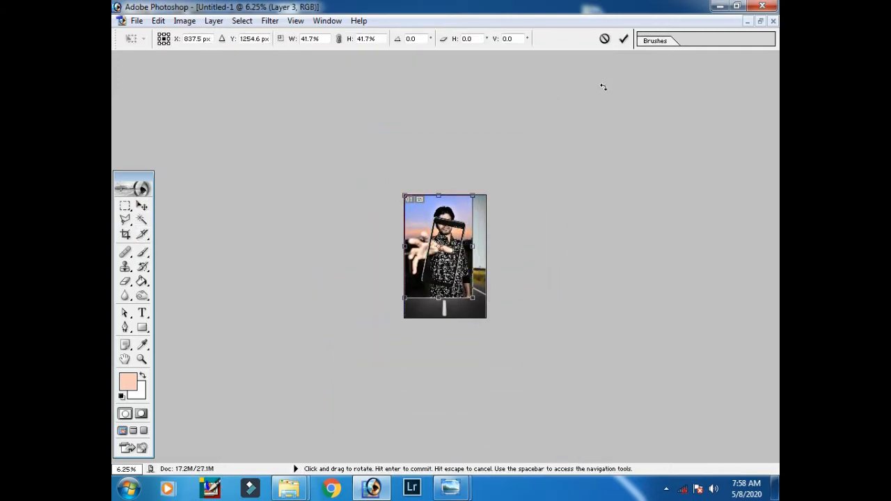
key(ctrl+plus)
key(ctrl+plus)
key(ctrl+plus)
drag(337, 94, 381, 159)
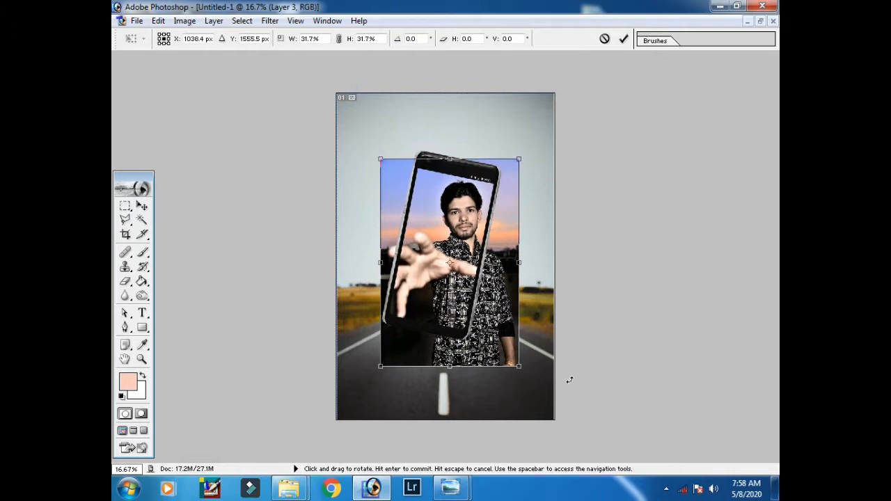
drag(527, 373, 480, 341)
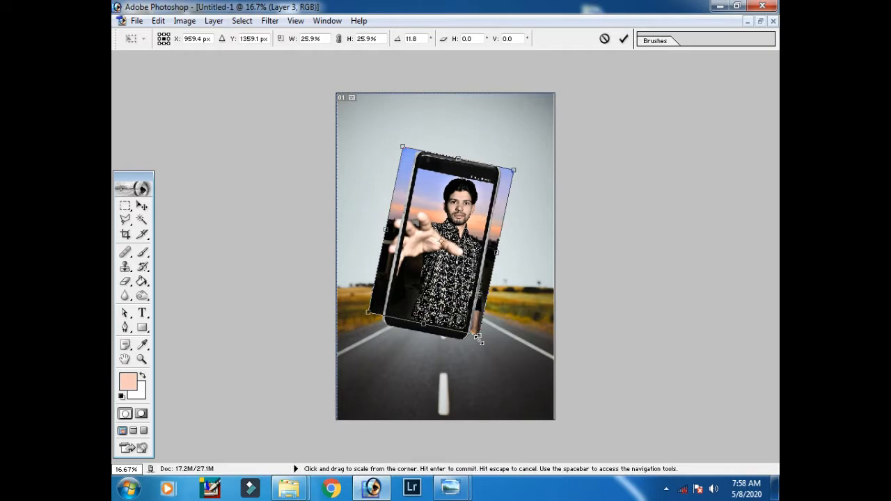
Step: Reduce the portrait to about 22.8%, align it with the phone's display area, and apply the transform
key(ctrl+plus)
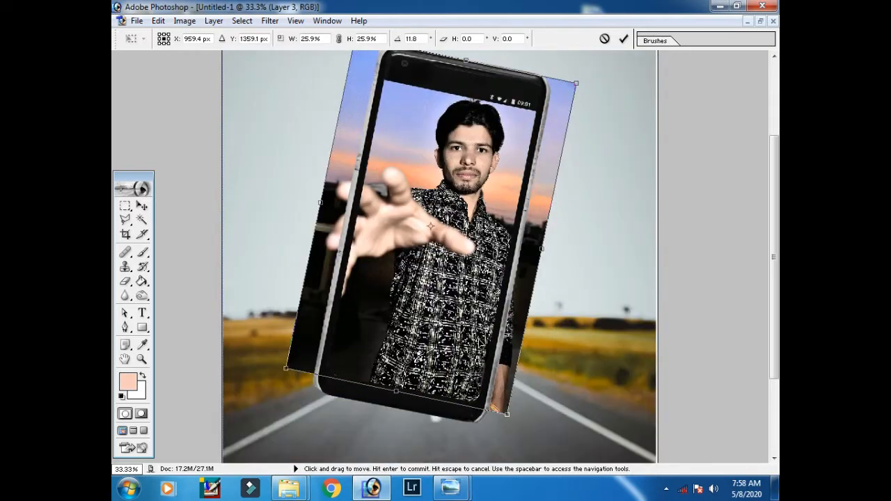
key(ctrl+minus)
drag(369, 90, 404, 114)
drag(492, 376, 489, 371)
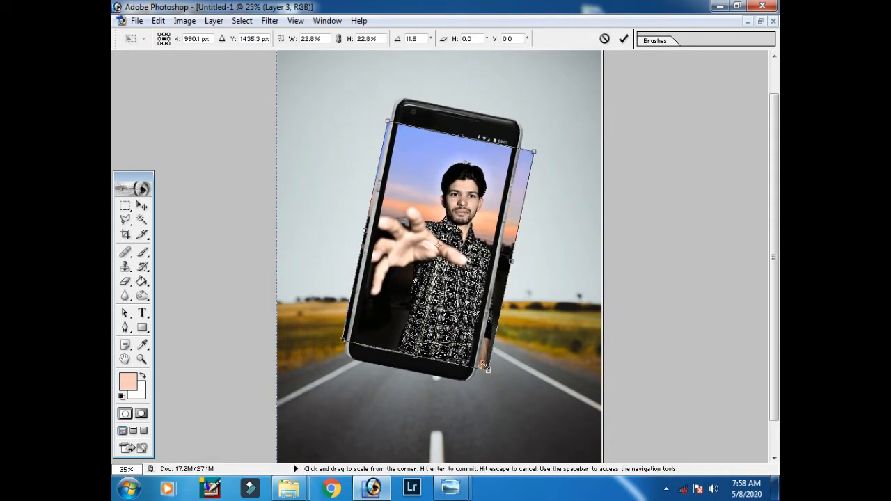
drag(426, 161, 431, 166)
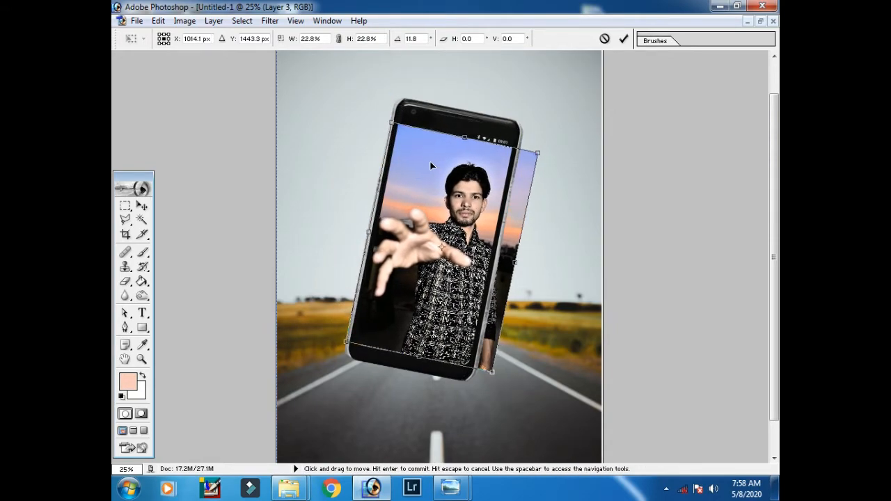
click(623, 38)
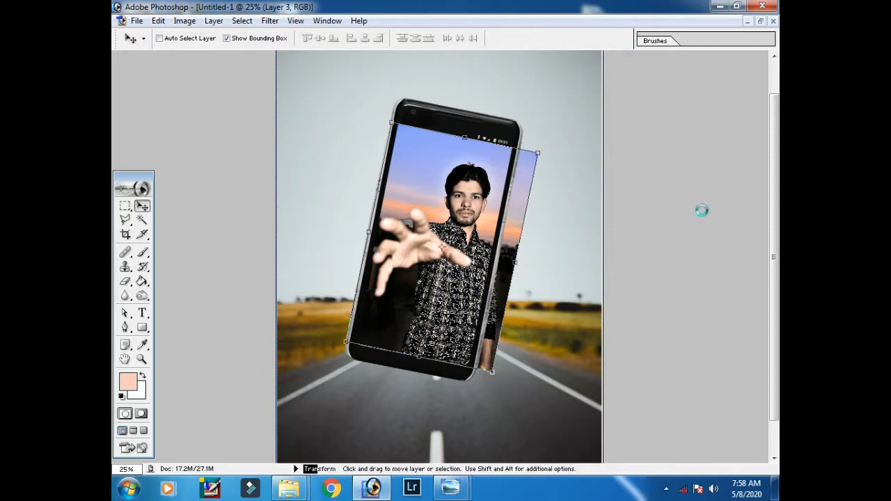
Step: Outline the portrait strip extending past the phone's right edge with the Polygonal Lasso, delete it, and clear the selection
click(125, 218)
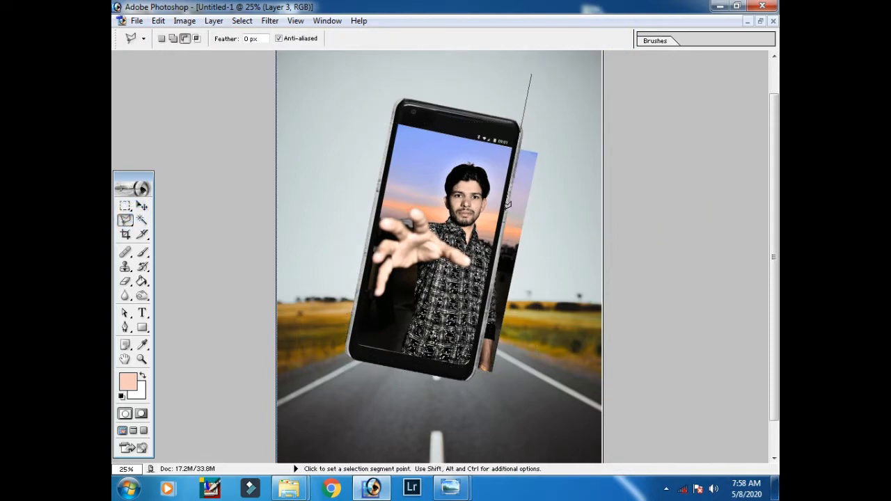
double_click(573, 111)
key(Delete)
click(659, 314)
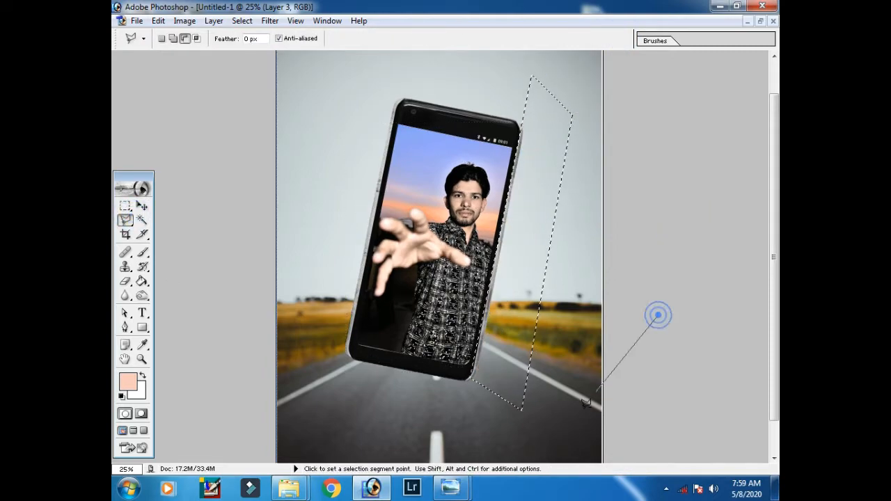
click(126, 206)
key(ctrl+d)
Step: Enlarge the portrait layer slightly so it fills the phone's display down to the lower bezel
click(141, 207)
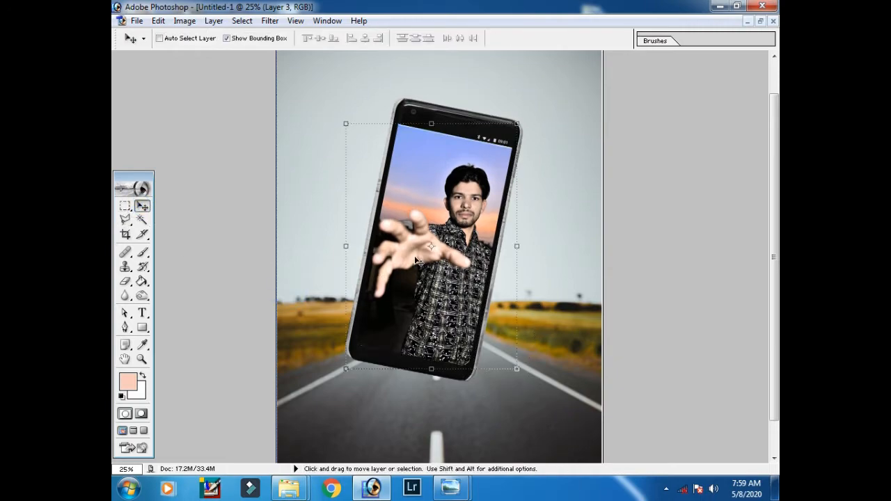
key(ctrl+t)
drag(520, 121, 522, 119)
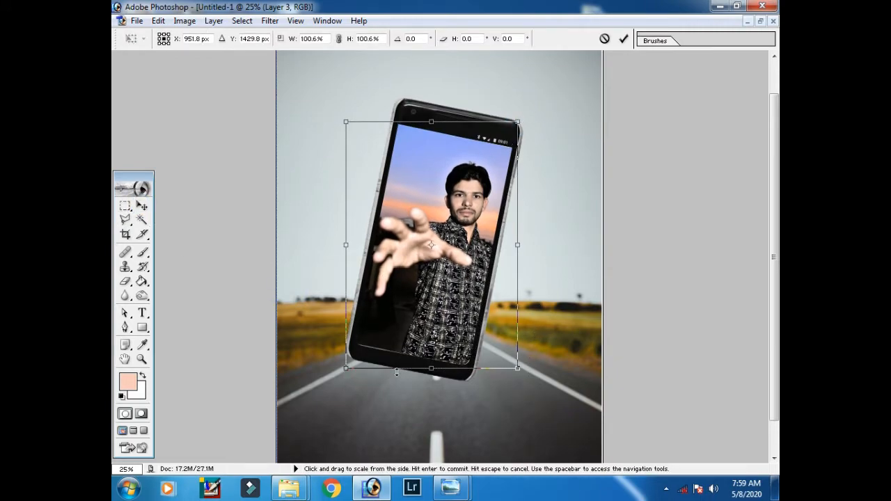
drag(519, 369, 521, 372)
key(Return)
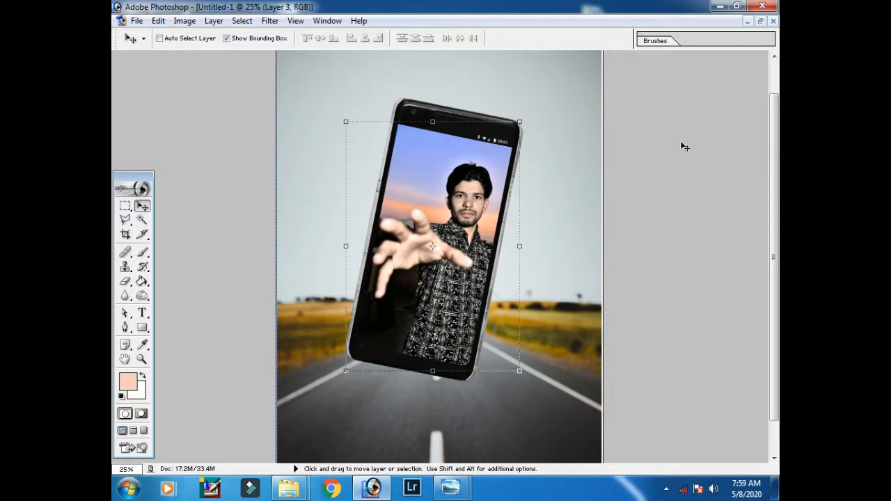
Step: Open the hand photo _DSC8287 in Photoshop and maximize its document window
click(126, 206)
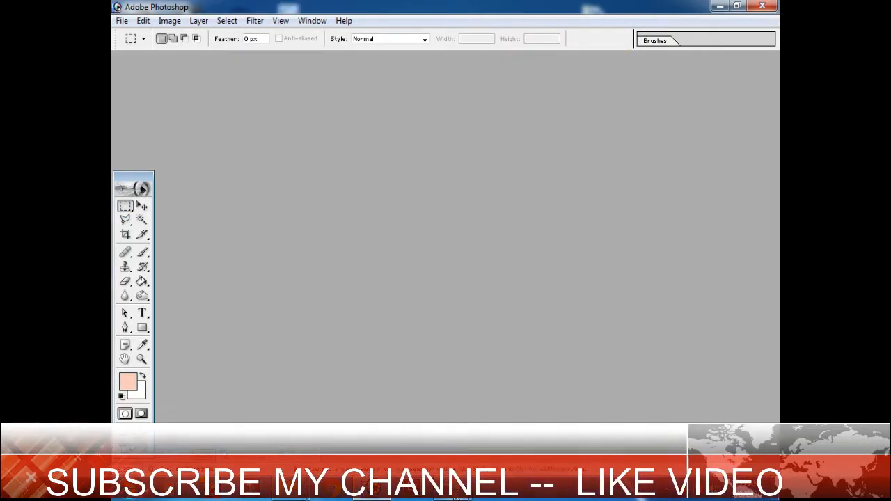
click(722, 7)
click(543, 250)
double_click(332, 117)
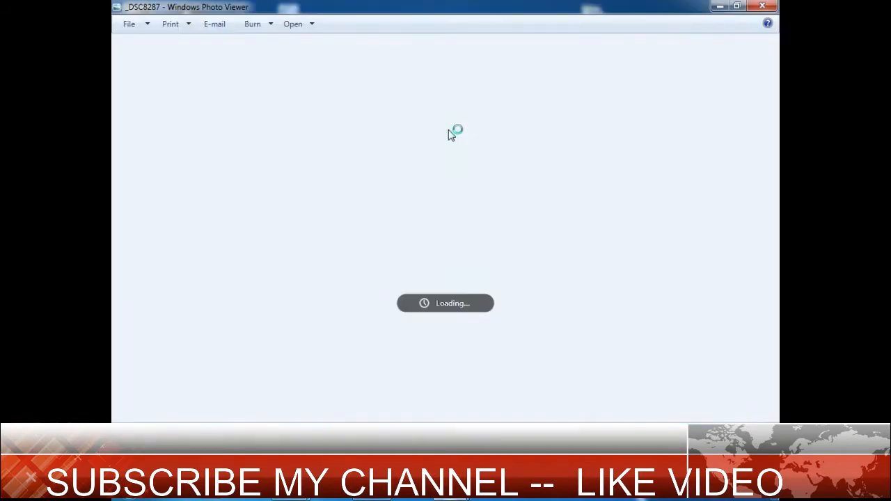
right_click(467, 132)
mouse_move(497, 137)
click(328, 137)
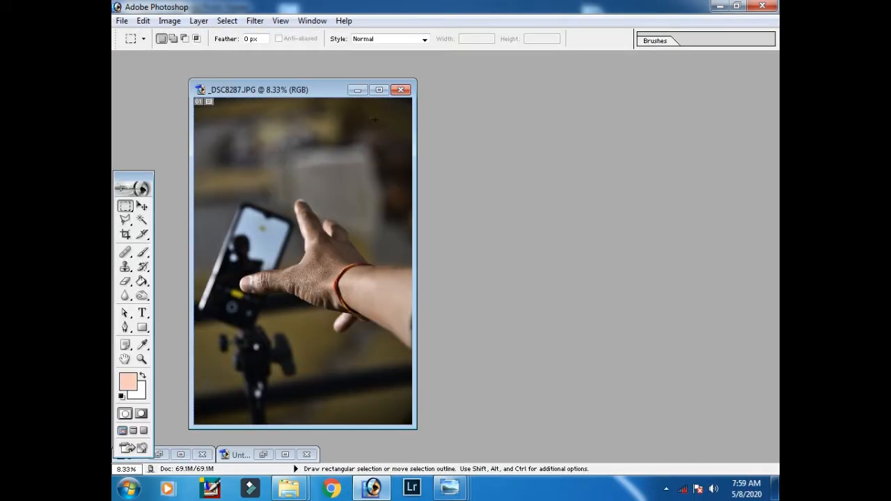
click(379, 89)
Step: Adjust the hand photo's tones with Curves
click(184, 20)
click(325, 88)
key(ctrl)
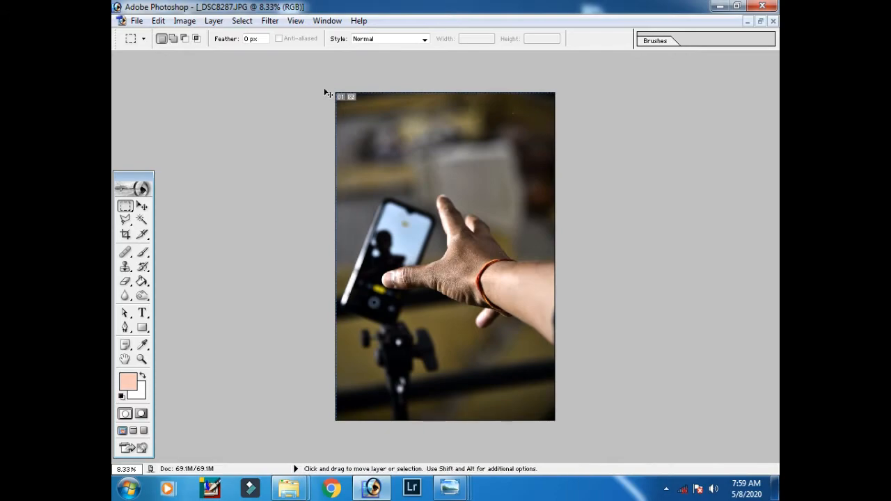
key(ctrl+m)
click(553, 312)
click(662, 244)
Step: Shift the hand photo's colors slightly with Color Balance
click(185, 21)
click(214, 55)
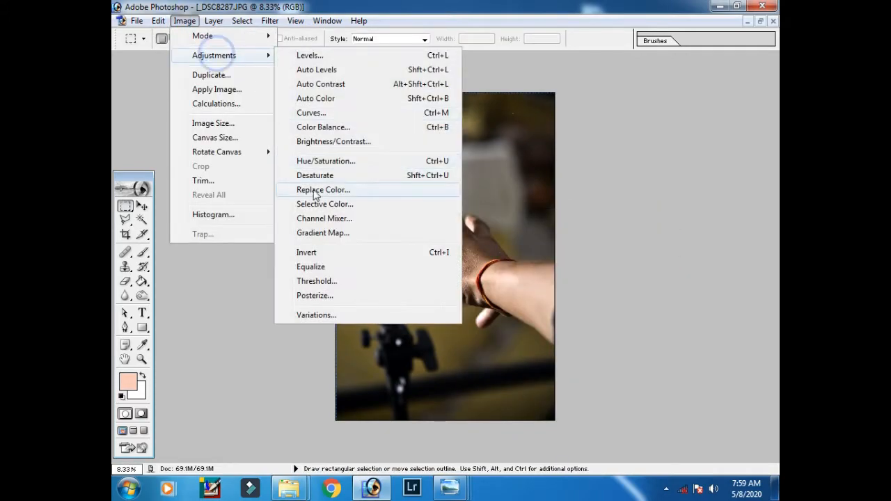
click(318, 127)
drag(427, 378, 431, 380)
click(561, 311)
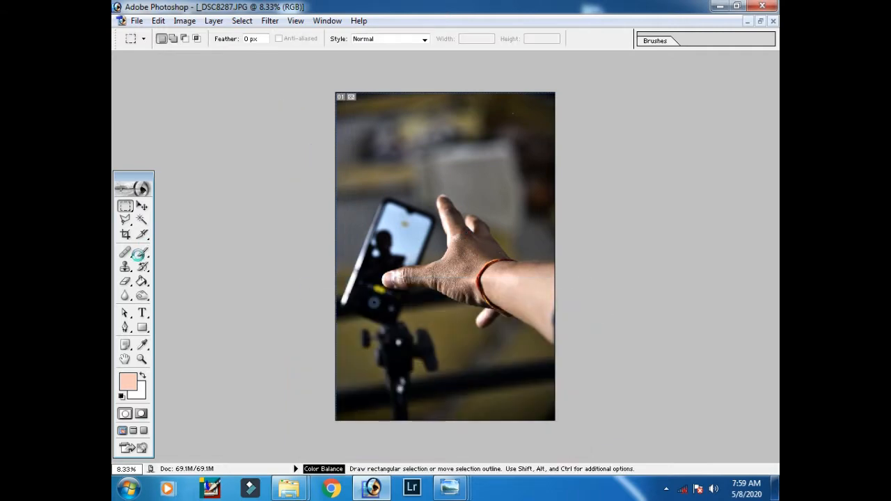
Step: Roughly erase the background surrounding the hand and forearm with a 1200 px Eraser brush
key(e)
mouse_move(510, 103)
mouse_down()
mouse_move(365, 126)
mouse_move(356, 202)
mouse_move(366, 199)
mouse_move(354, 217)
mouse_move(391, 147)
mouse_move(387, 193)
mouse_move(322, 256)
mouse_up()
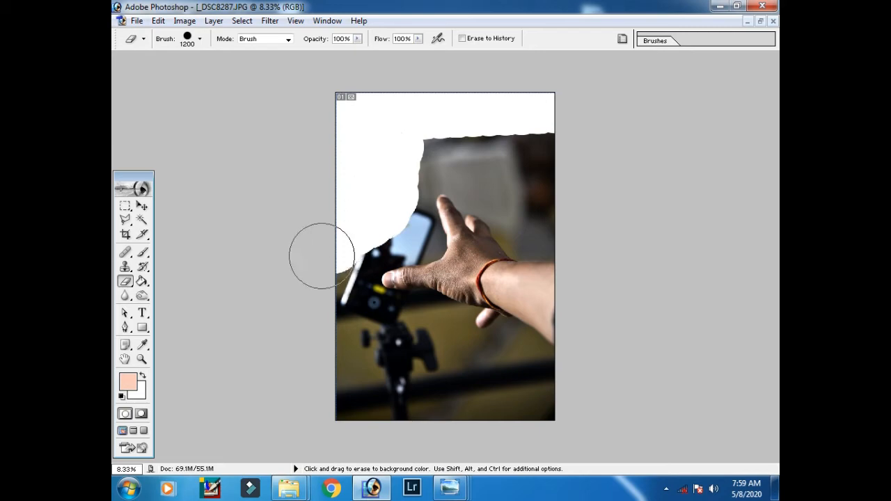
mouse_move(499, 390)
mouse_down()
mouse_move(537, 395)
mouse_move(419, 419)
mouse_move(410, 361)
mouse_move(321, 315)
mouse_up()
mouse_move(393, 171)
mouse_down()
mouse_move(499, 137)
mouse_move(553, 192)
mouse_move(523, 170)
mouse_move(436, 147)
mouse_move(384, 196)
mouse_move(399, 224)
mouse_move(360, 235)
mouse_move(330, 303)
mouse_move(381, 342)
mouse_move(420, 340)
mouse_move(484, 372)
mouse_move(534, 379)
mouse_up()
Step: Erase the background along the forearm's upper edge and behind the raised fingers using 200 px and 300 px Eraser brushes
key(ctrl+plus)
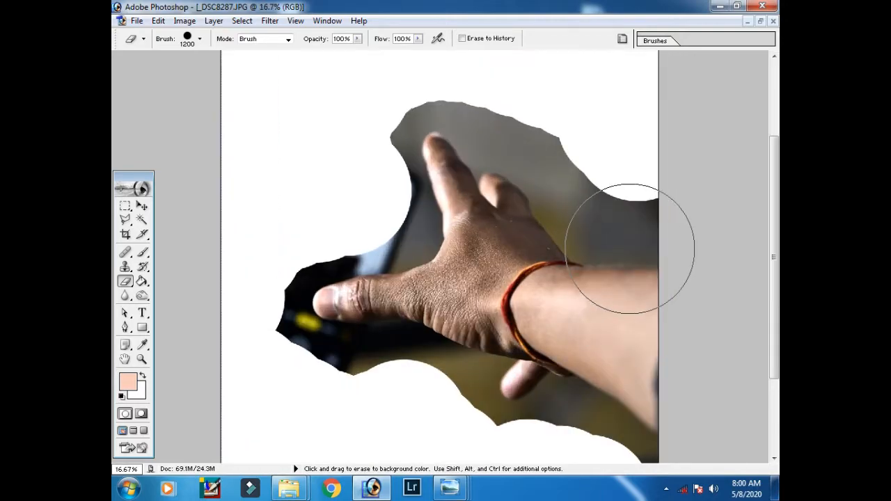
key(bracketleft)
key(bracketleft)
key(bracketleft)
key(bracketleft)
drag(655, 256, 568, 254)
shift+click(541, 210)
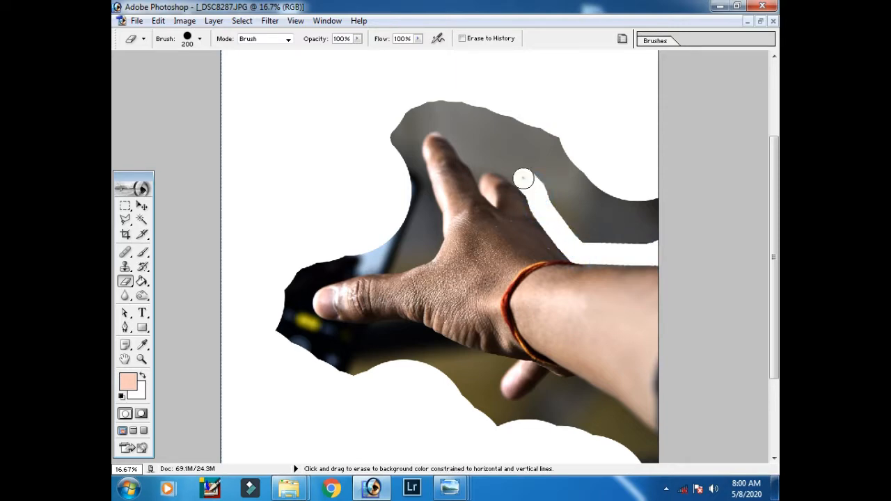
shift+click(494, 130)
mouse_move(516, 131)
mouse_down()
mouse_move(584, 229)
mouse_move(669, 237)
mouse_move(568, 174)
mouse_move(627, 201)
mouse_up()
scroll(647, 414, down, 3)
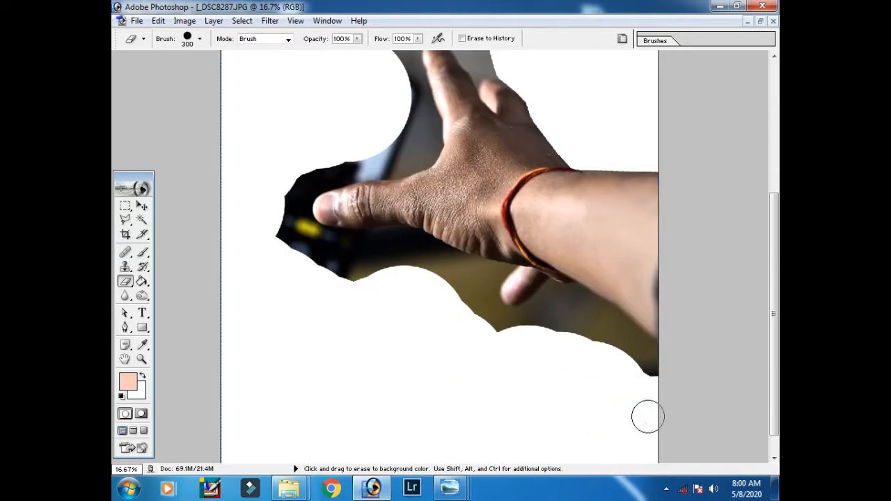
Step: Erase the background along the forearm's lower edge and around the finger below the wrist, reducing the Eraser brush from 250 to 100 px
click(648, 352)
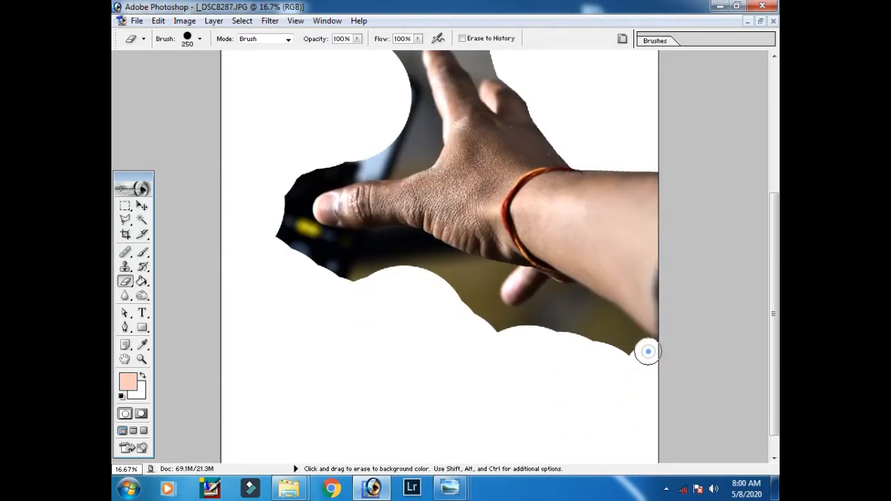
shift+click(595, 309)
shift+click(571, 296)
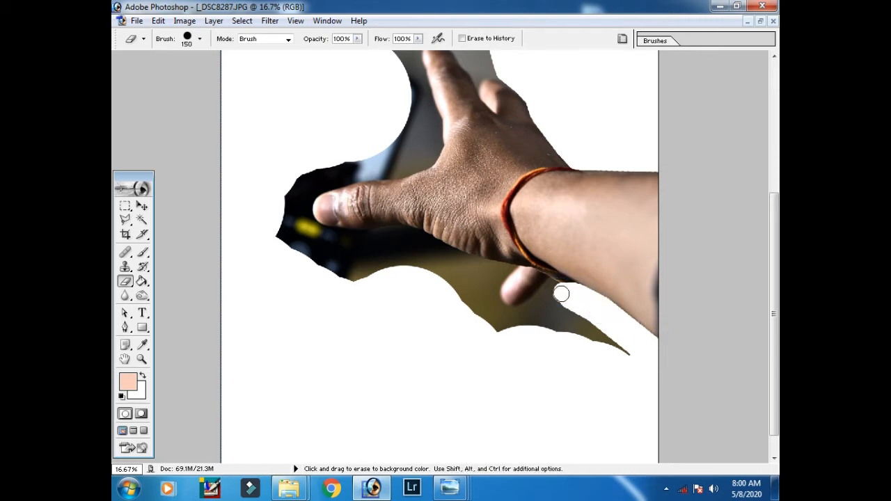
shift+click(539, 298)
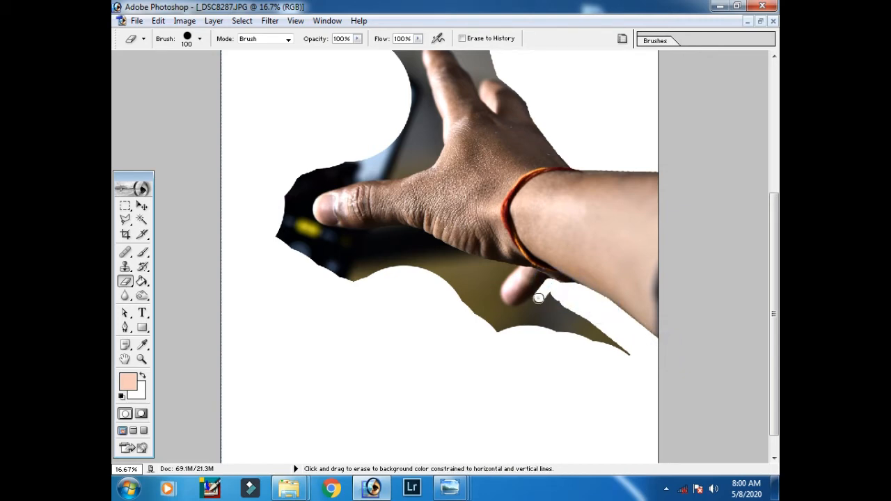
drag(532, 301, 501, 307)
shift+click(502, 273)
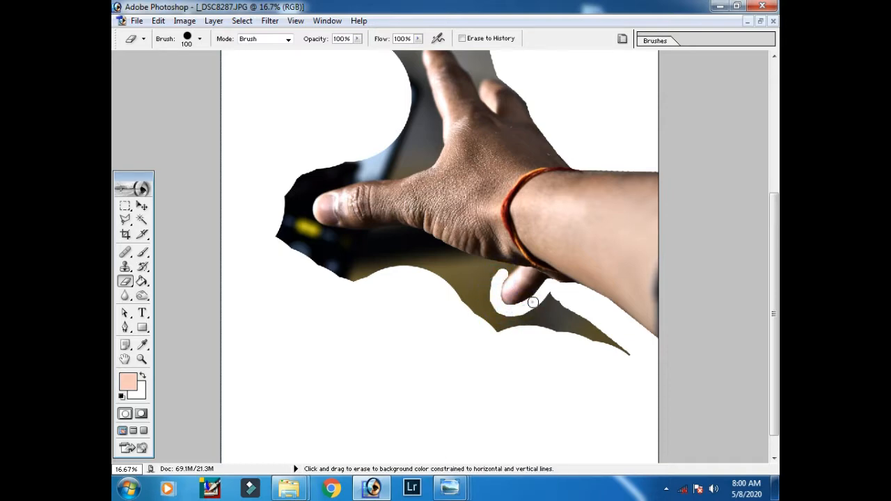
shift+click(548, 286)
Step: Erase the background beneath the palm and thumb and the leftover patch below the lower finger, using Eraser brushes from 70 to 175 px
key(ctrl+plus)
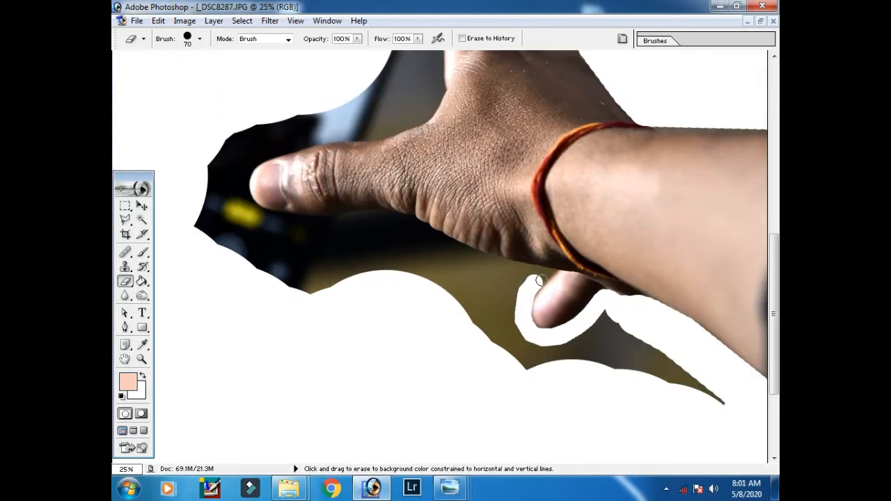
mouse_move(549, 274)
mouse_down()
mouse_move(378, 213)
mouse_move(173, 217)
mouse_move(204, 233)
mouse_move(401, 231)
mouse_move(438, 252)
mouse_move(297, 251)
mouse_move(343, 286)
mouse_move(494, 306)
mouse_move(516, 283)
mouse_move(459, 270)
mouse_up()
key(bracketright)
key(bracketright)
key(bracketright)
key(bracketright)
key(bracketright)
key(bracketright)
key(bracketright)
key(bracketright)
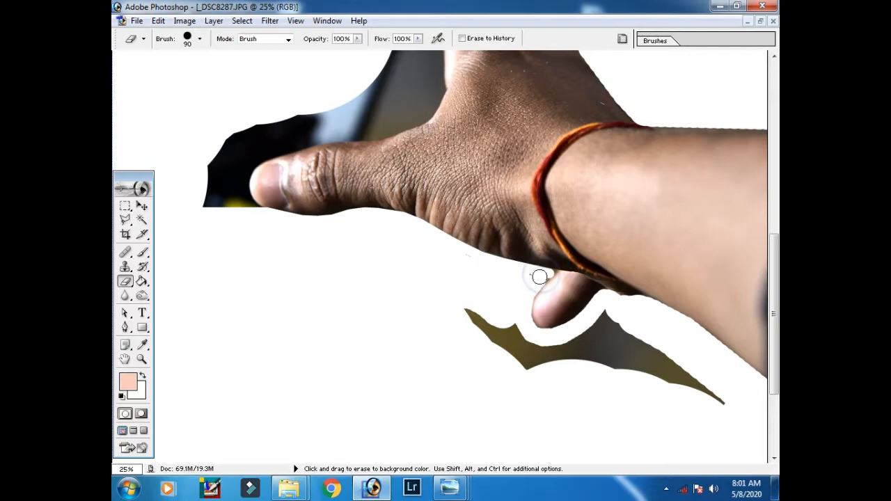
mouse_move(543, 275)
mouse_down()
mouse_move(519, 363)
mouse_move(509, 333)
mouse_move(526, 346)
mouse_move(489, 319)
mouse_move(533, 363)
mouse_move(621, 331)
mouse_move(750, 414)
mouse_move(605, 339)
mouse_move(647, 374)
mouse_up()
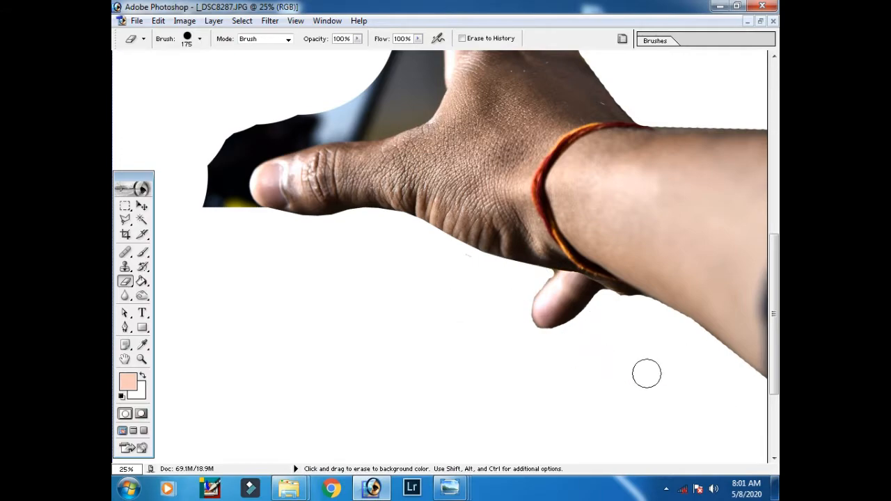
Step: Erase the dark background above the thumb and beside the index finger, enlarging the Eraser brush to 300 px
drag(424, 221, 453, 372)
drag(337, 92, 391, 124)
mouse_move(364, 76)
mouse_down()
mouse_move(416, 161)
mouse_move(433, 212)
mouse_move(429, 267)
mouse_move(376, 291)
mouse_move(304, 295)
mouse_move(237, 328)
mouse_move(239, 353)
mouse_move(260, 374)
mouse_move(214, 332)
mouse_move(208, 366)
mouse_move(253, 292)
mouse_move(394, 261)
mouse_move(409, 206)
mouse_move(390, 149)
mouse_move(368, 254)
mouse_move(344, 269)
mouse_up()
key(bracketright)
key(bracketright)
key(bracketright)
key(bracketright)
key(bracketright)
Step: Clean the edge from the index finger down to the thumb tip with a 70 px Eraser brush
key(ctrl+plus)
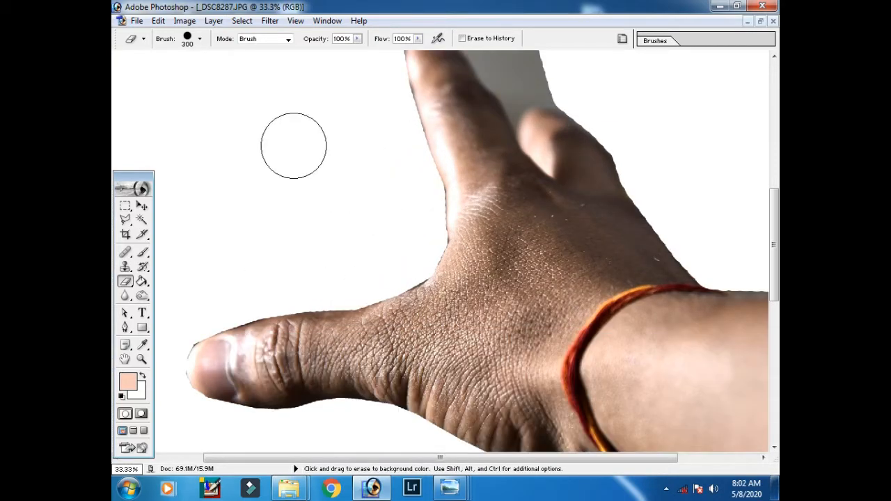
key(bracketleft)
key(bracketleft)
key(bracketleft)
key(bracketleft)
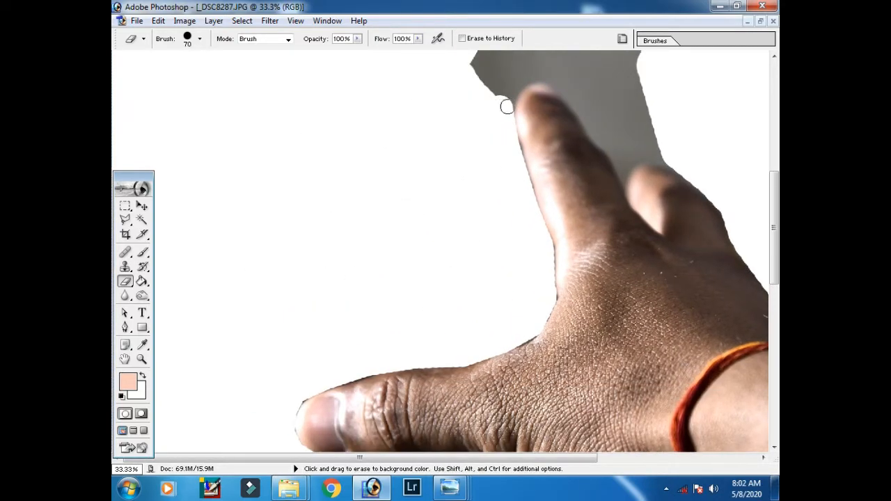
drag(506, 107, 546, 247)
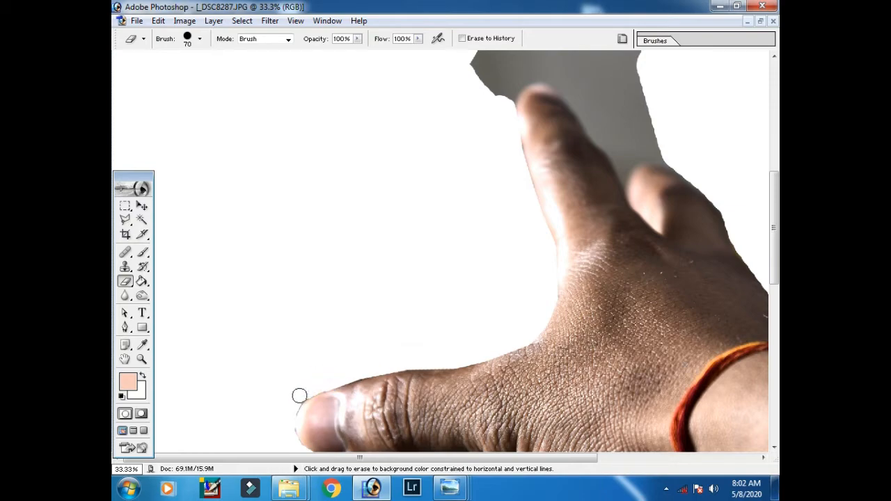
click(287, 424)
Step: Erase a strip of gray background around the index fingertip and over the neighboring finger with the 70 px Eraser
drag(474, 119, 359, 317)
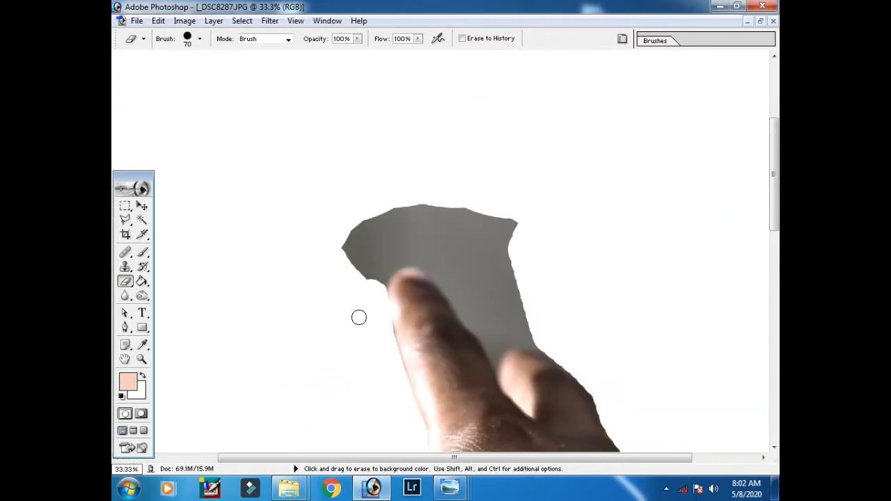
shift+click(384, 277)
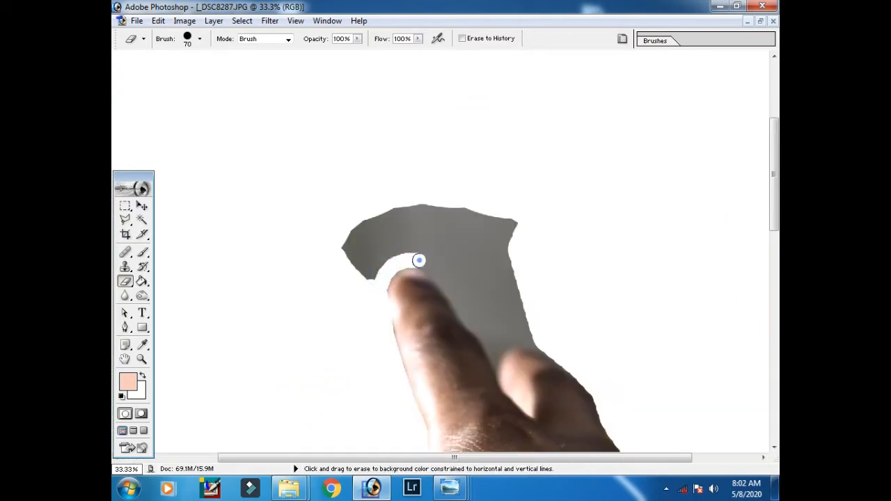
shift+click(478, 332)
shift+click(554, 328)
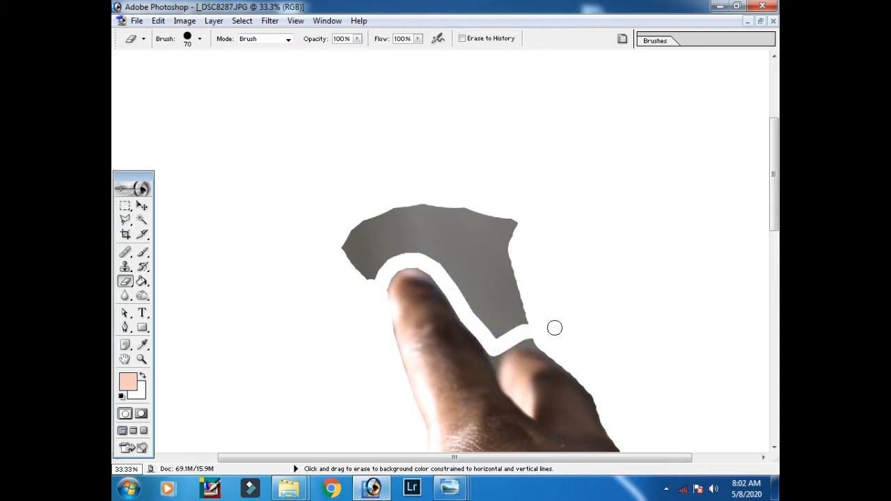
Step: Refine the index fingertip's outline and the gap beside the neighboring finger with 50 px and 30 px Eraser brushes
key(ctrl+plus)
drag(619, 327, 562, 251)
key(bracketleft)
key(bracketleft)
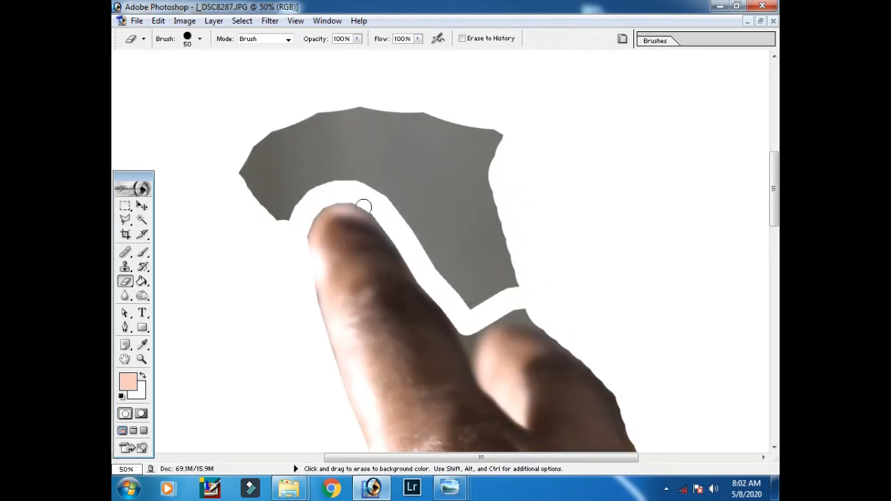
shift+click(309, 213)
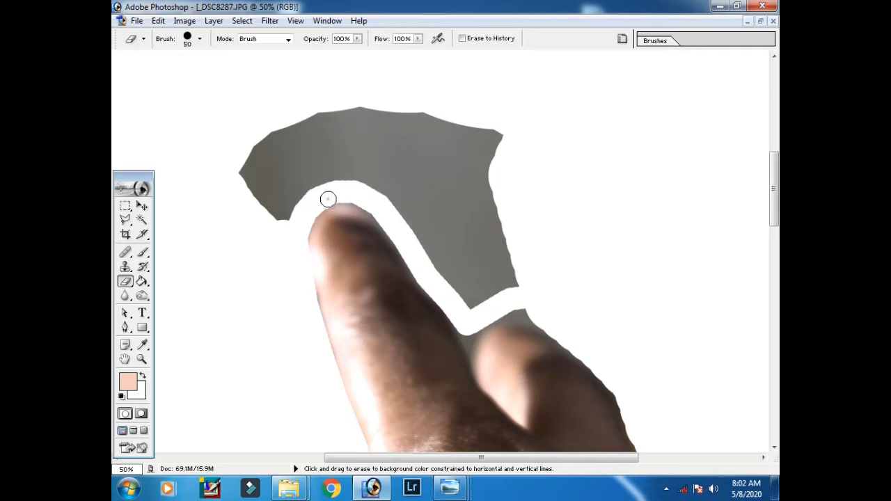
shift+click(367, 204)
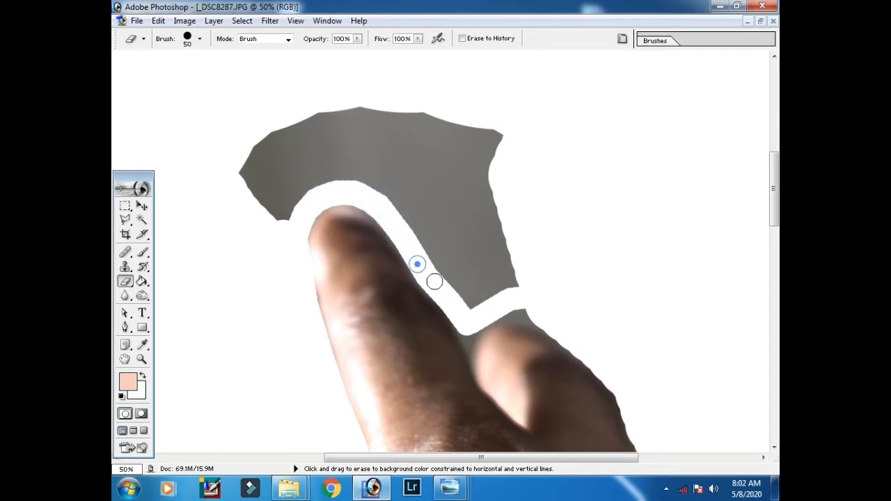
shift+click(459, 309)
shift+click(461, 328)
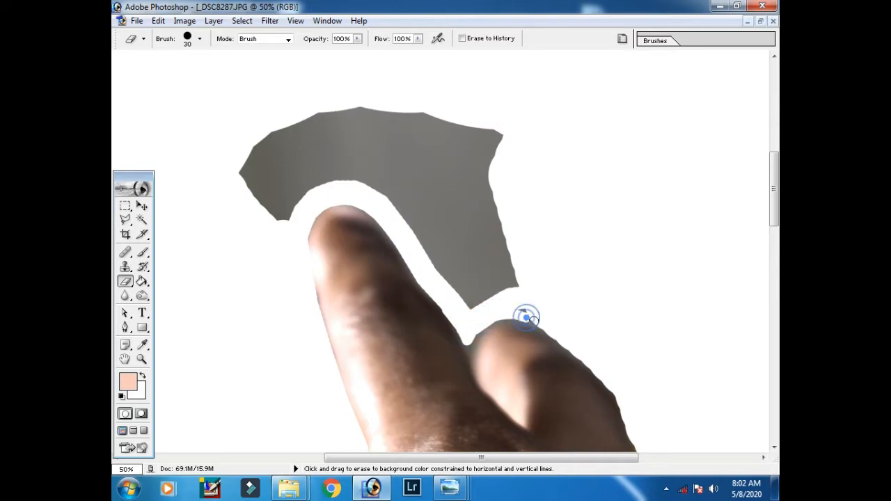
Step: Smooth the outer edge of the folded finger and the back of the hand with the 30 px Eraser
drag(661, 400, 576, 294)
shift+click(546, 317)
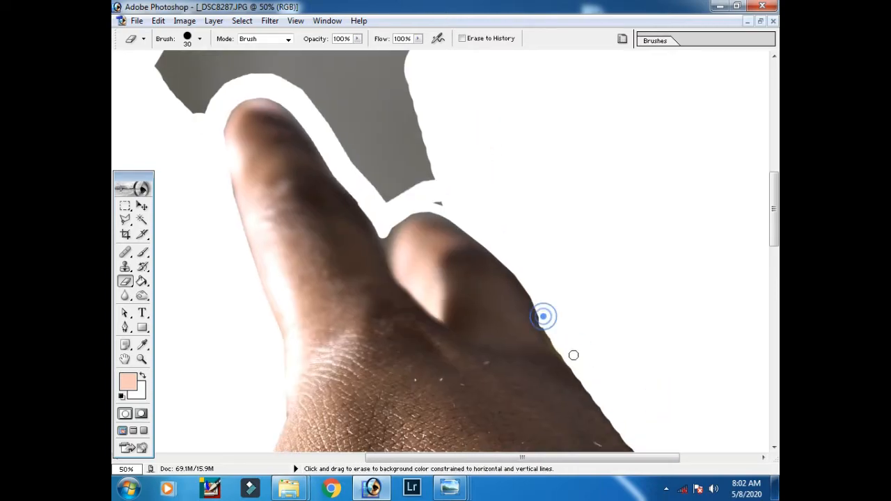
shift+click(603, 400)
Step: Erase the remaining gray background patch above the fingers with a 150 px Eraser brush
drag(452, 203, 599, 370)
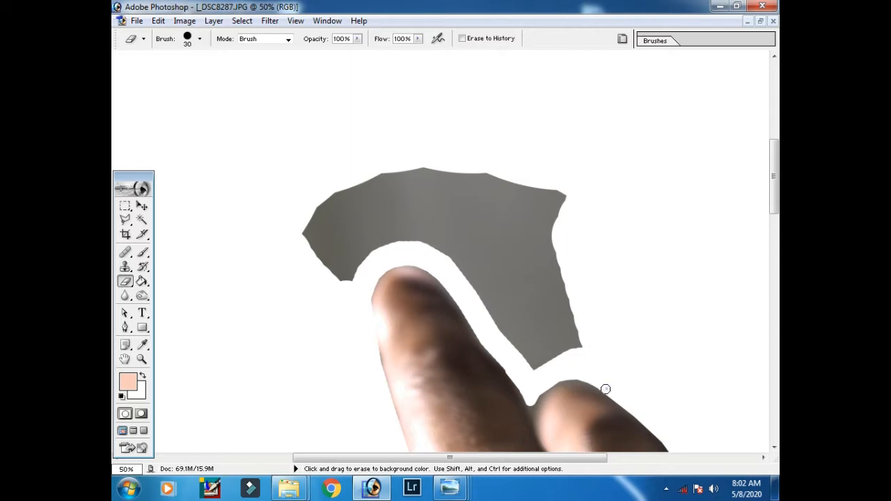
key(bracketright)
key(bracketright)
key(bracketright)
key(bracketright)
key(bracketright)
key(bracketright)
key(bracketright)
key(bracketright)
mouse_move(617, 292)
mouse_down()
mouse_move(561, 338)
mouse_move(468, 259)
mouse_move(334, 264)
mouse_move(486, 183)
mouse_move(481, 213)
mouse_move(449, 209)
mouse_up()
Step: Apply Selective Color to the hand photo, lowering black in the Reds and setting black to +29% in the Blacks
key(ctrl+plus)
key(ctrl+plus)
key(ctrl+plus)
key(ctrl+minus)
key(ctrl+minus)
key(ctrl+minus)
key(ctrl+minus)
key(ctrl+minus)
key(ctrl+minus)
key(ctrl+minus)
key(ctrl+minus)
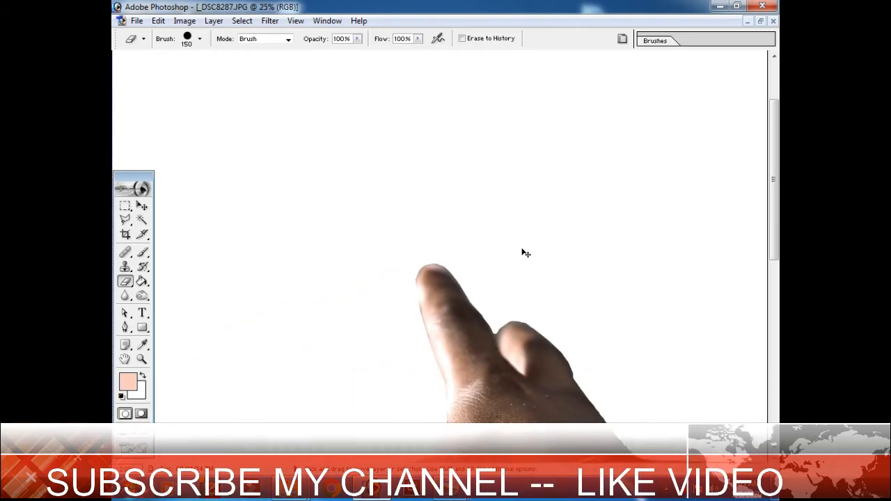
click(180, 22)
mouse_move(188, 56)
click(328, 204)
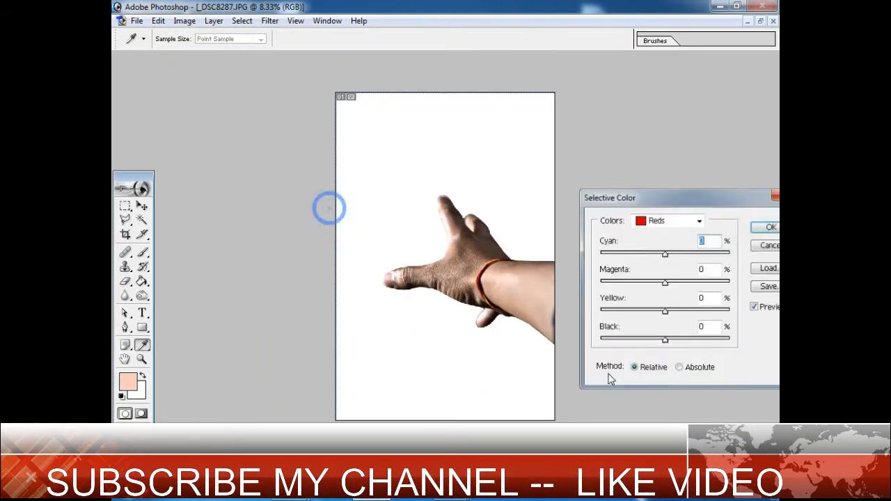
drag(665, 339, 625, 339)
click(668, 220)
click(662, 239)
click(669, 220)
click(660, 291)
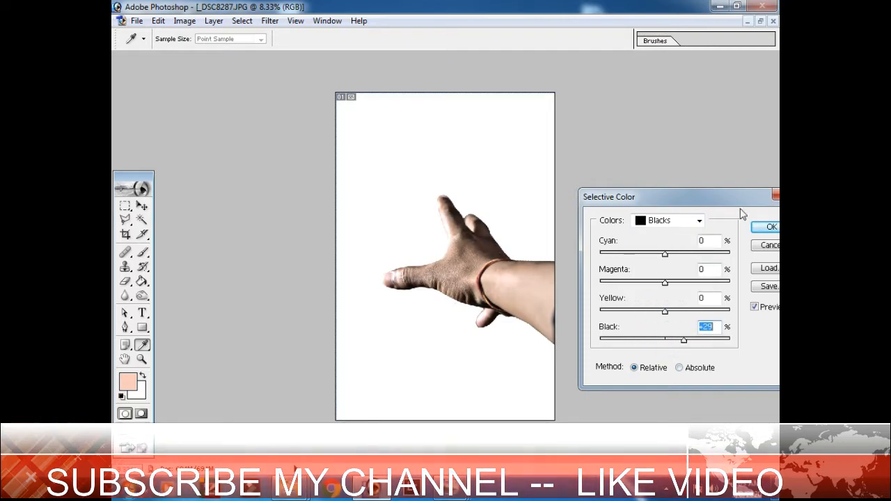
key(Return)
key(ctrl+m)
drag(553, 311, 555, 314)
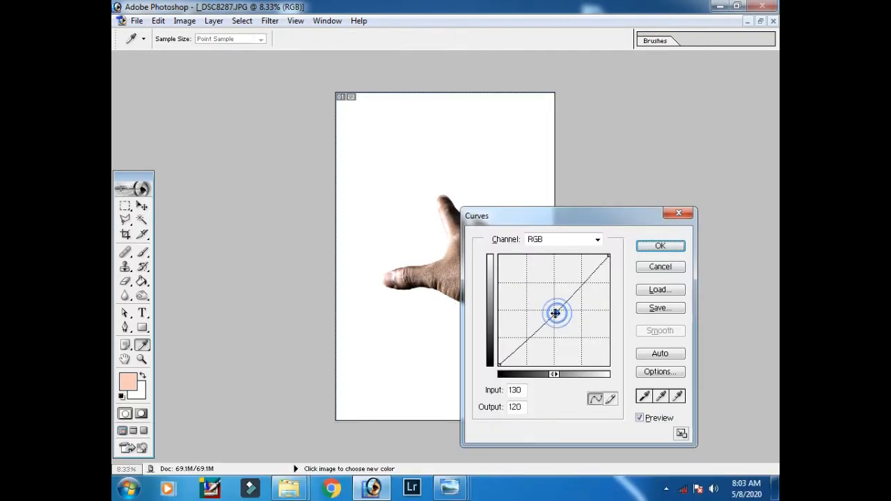
click(661, 267)
key(e)
Step: Copy the hand image from _DSC8287.JPG into the Untitled-1 phone composite as a new layer
click(760, 21)
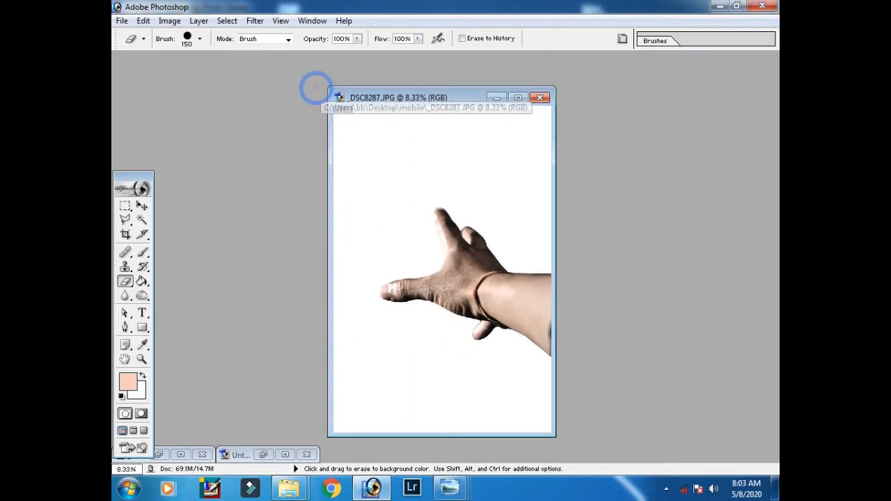
click(285, 455)
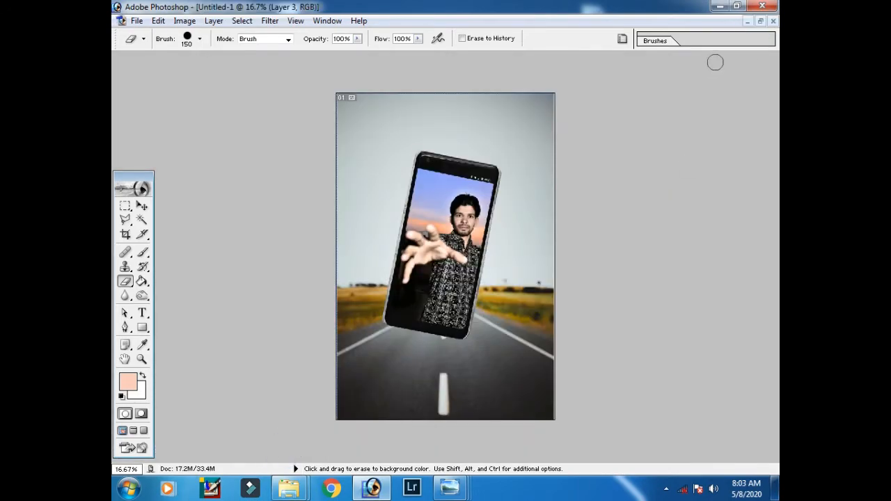
click(760, 21)
click(141, 206)
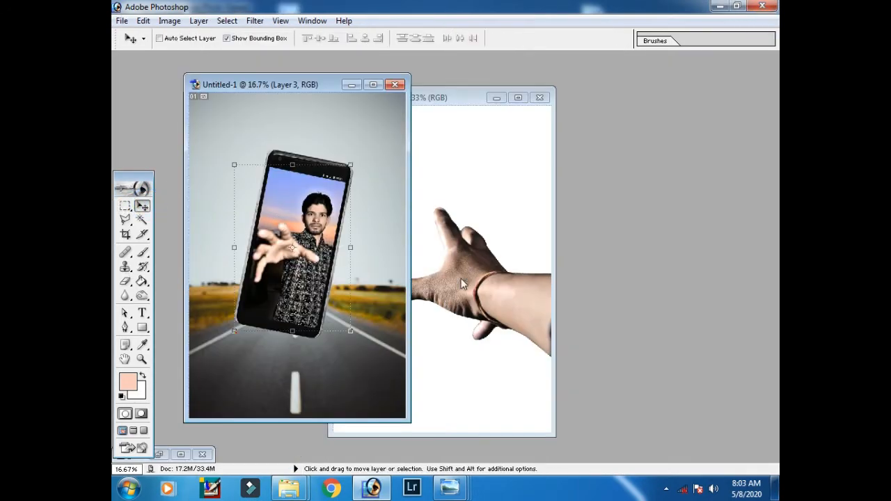
click(471, 285)
drag(506, 293, 296, 223)
drag(208, 227, 292, 238)
click(376, 85)
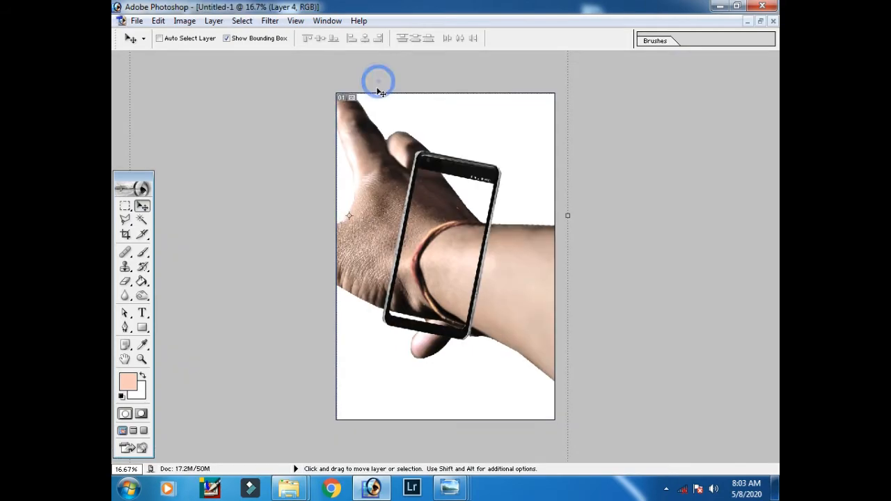
Step: Scale the hand layer proportionally to about 50% so that it fits the canvas, and commit the transformation
key(ctrl+minus)
key(ctrl+minus)
key(ctrl+minus)
drag(328, 118, 382, 194)
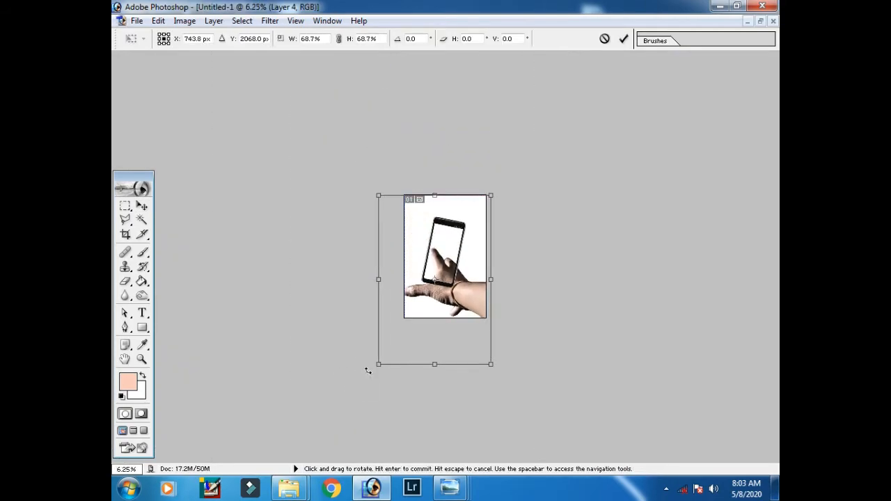
drag(381, 364, 405, 330)
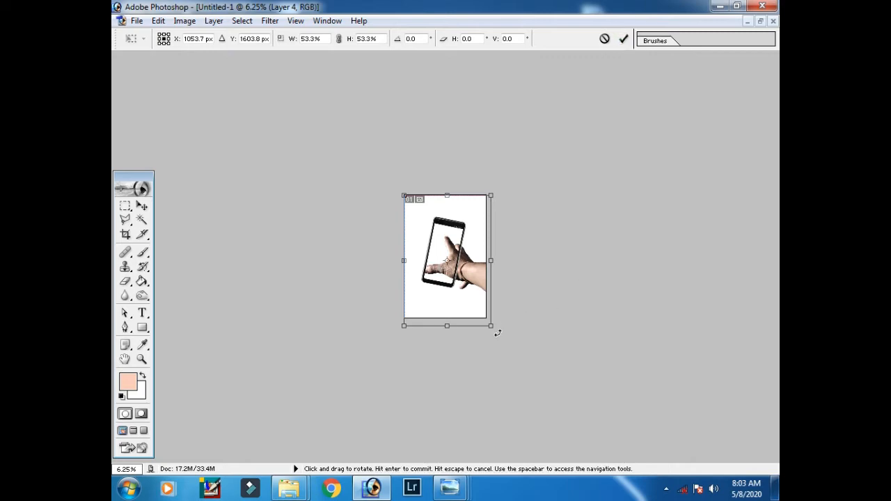
drag(491, 326, 486, 319)
key(ctrl+plus)
key(ctrl+plus)
key(ctrl+plus)
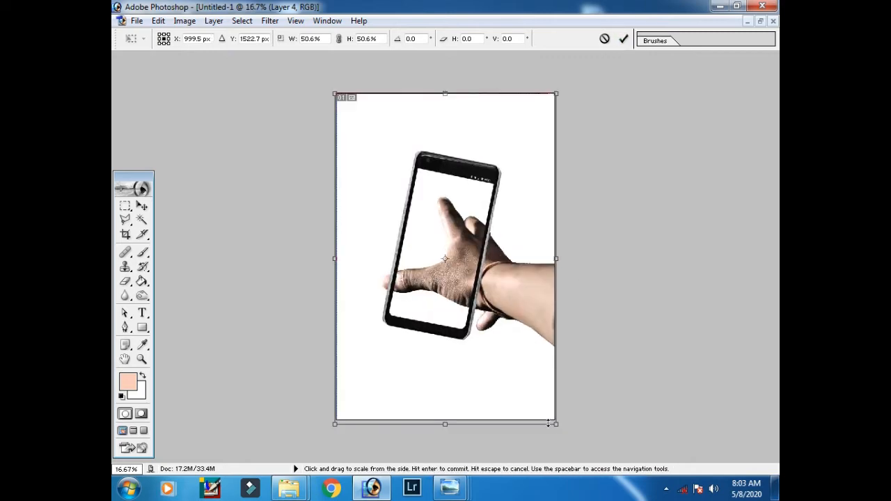
drag(550, 422, 554, 421)
click(623, 39)
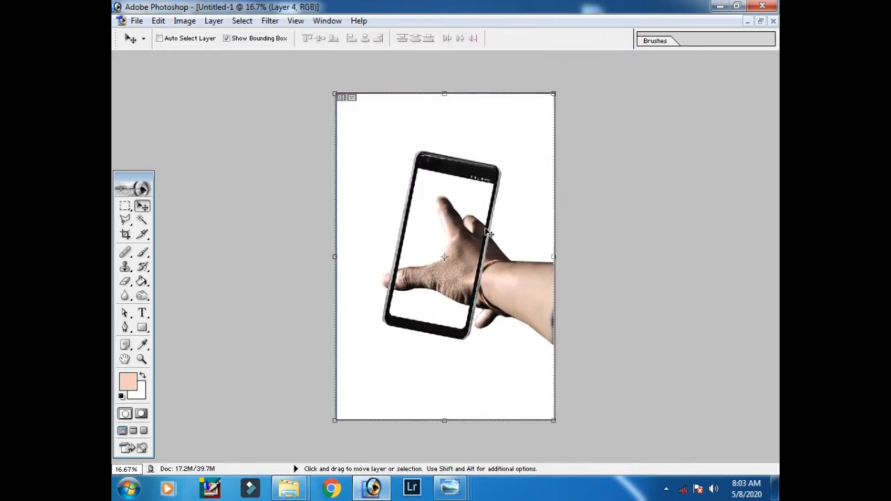
Step: Bring the hand layer in front of the phone frame and select its white background with the Magic Wand
click(403, 149)
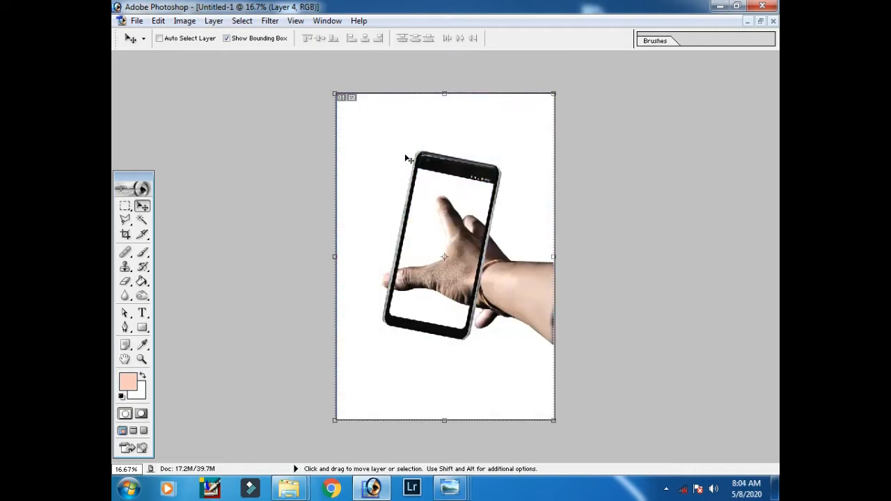
key(ctrl+[)
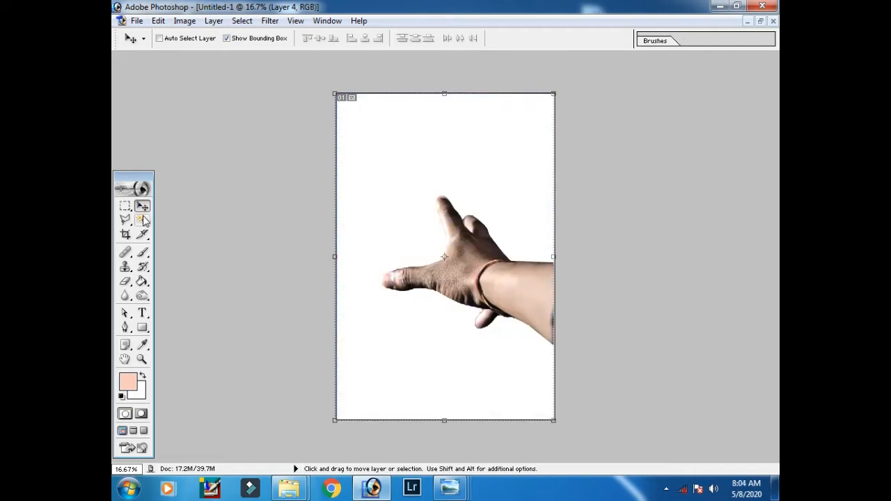
click(141, 220)
click(398, 185)
key(ctrl+plus)
Step: Subtract the index fingertip and thumb tip of the hand from the background selection with the Polygonal Lasso
click(125, 220)
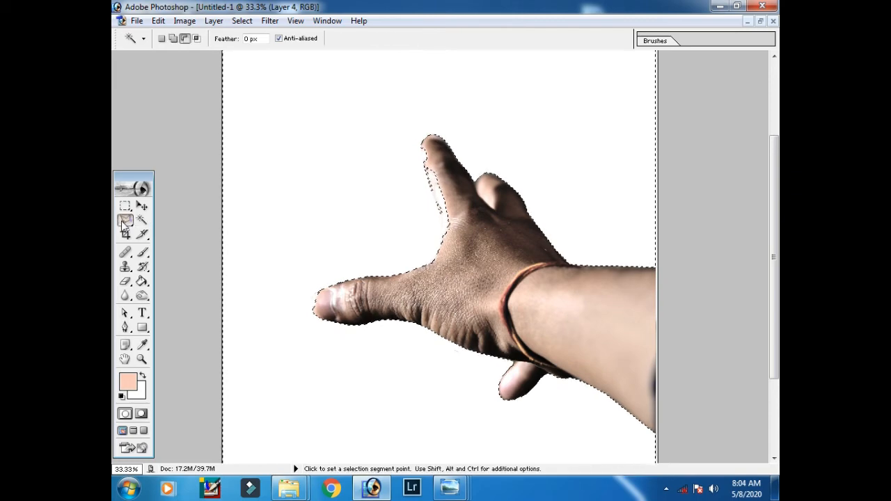
click(460, 112)
click(422, 142)
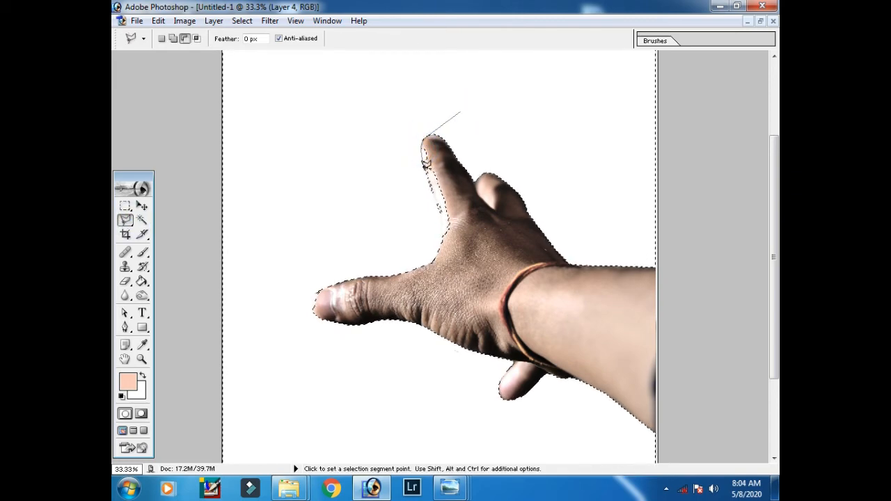
double_click(442, 152)
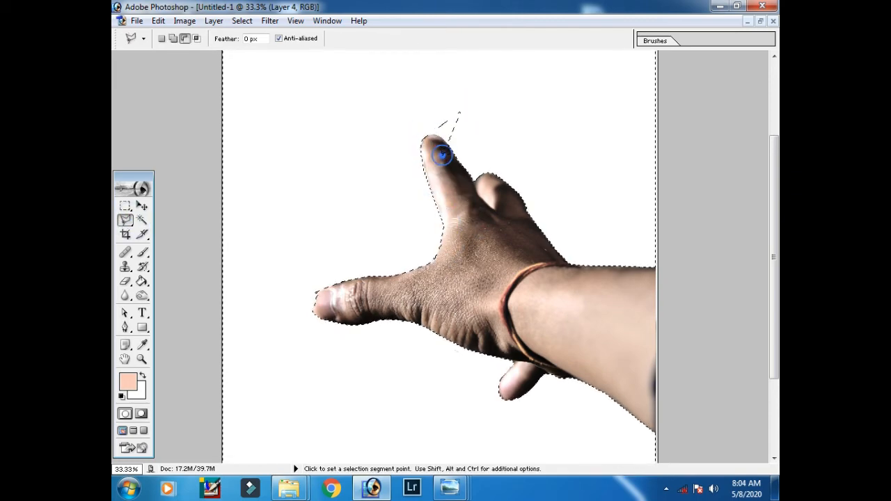
click(311, 303)
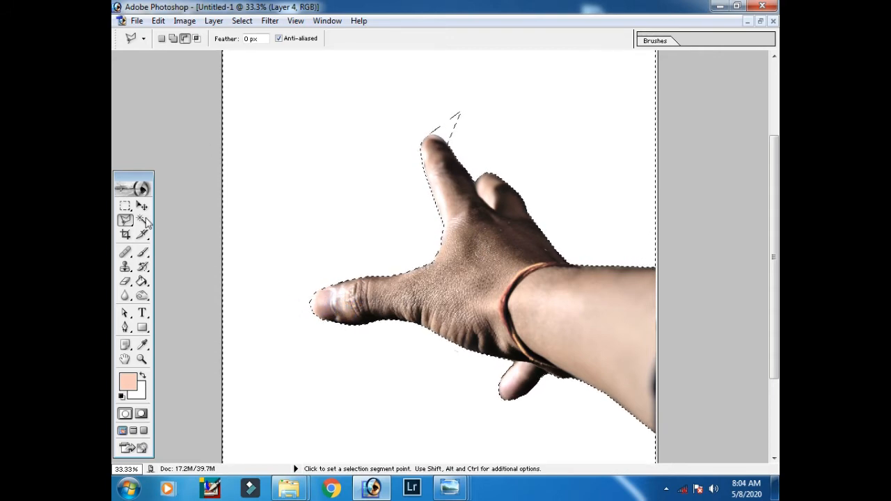
Step: Add the missed white area above the index fingertip to the selection and delete the hand layer's white background
click(172, 39)
click(473, 78)
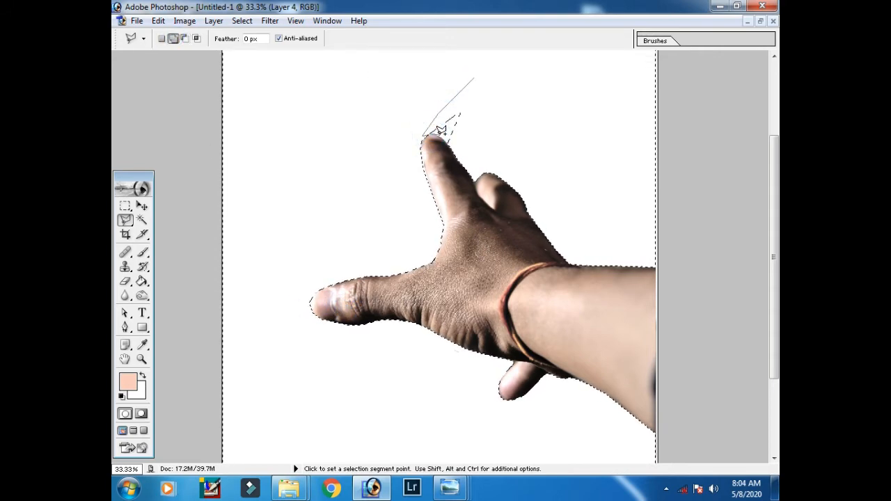
double_click(492, 113)
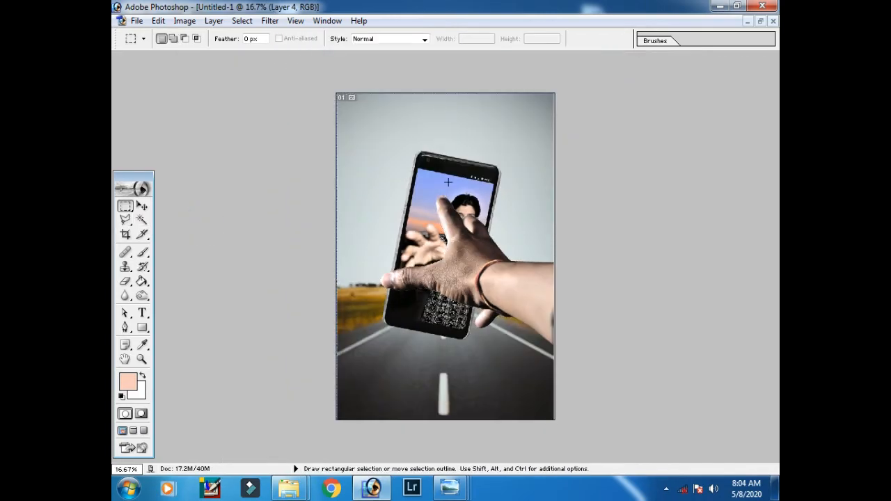
Step: Move the cut-out hand down over the lower part of the phone
click(141, 206)
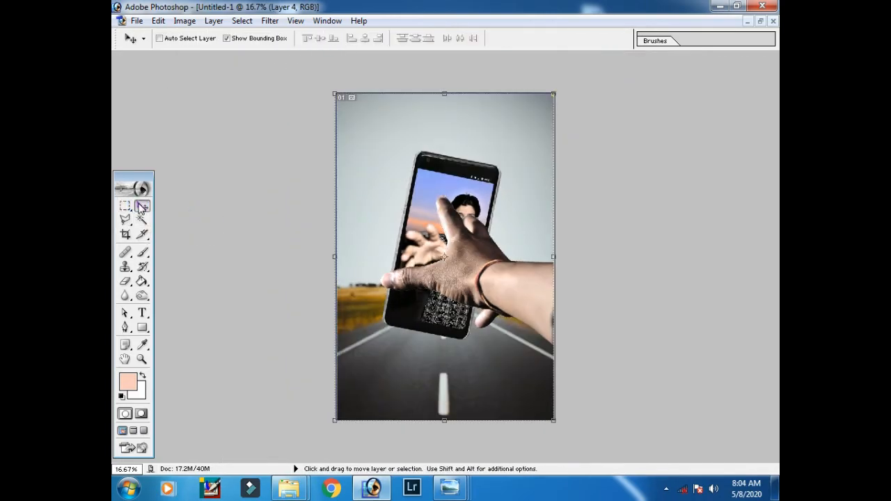
drag(515, 283, 519, 336)
click(184, 21)
mouse_move(221, 149)
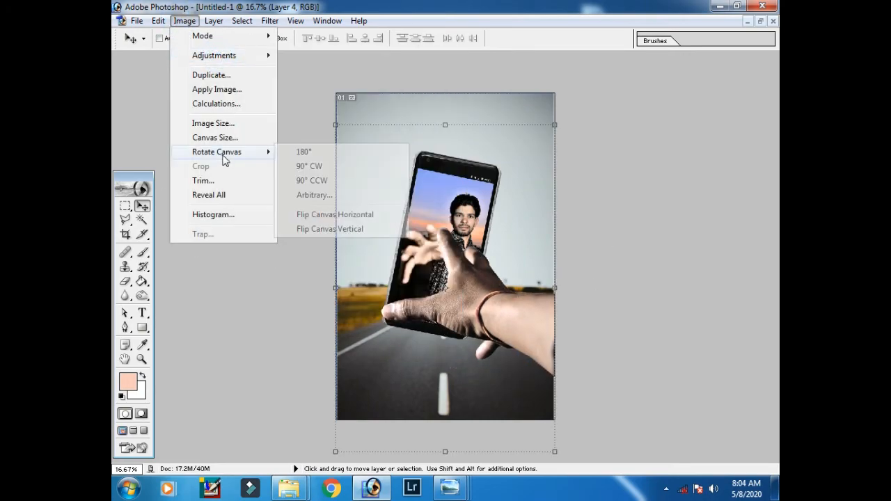
key(Escape)
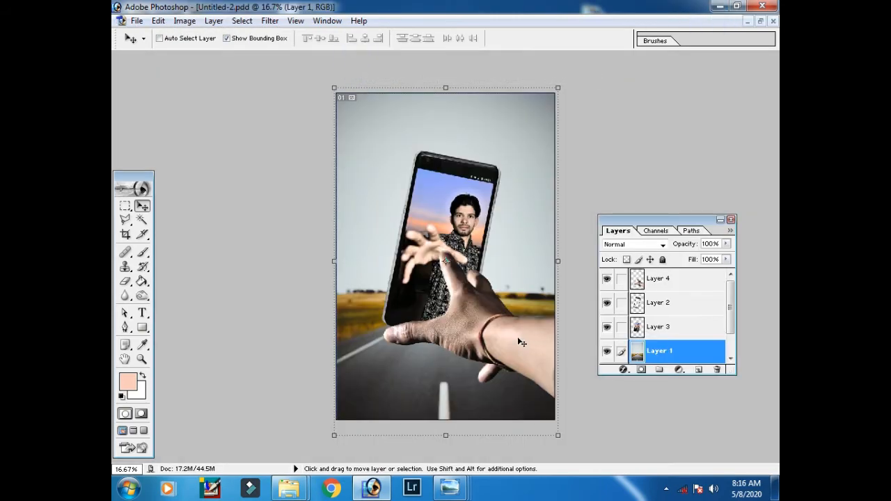
Step: Select the hand layer and move it further down so that the thumb sits below the phone's lower edge
ctrl+click(522, 342)
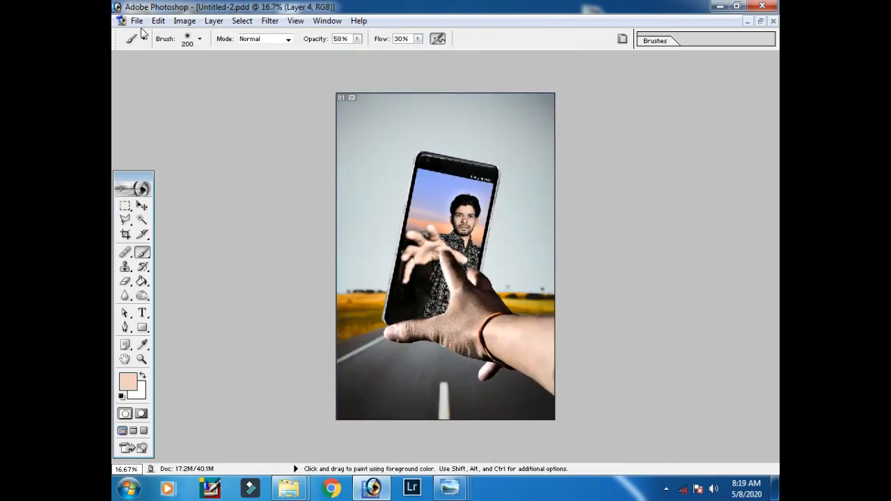
click(142, 206)
drag(523, 327, 525, 347)
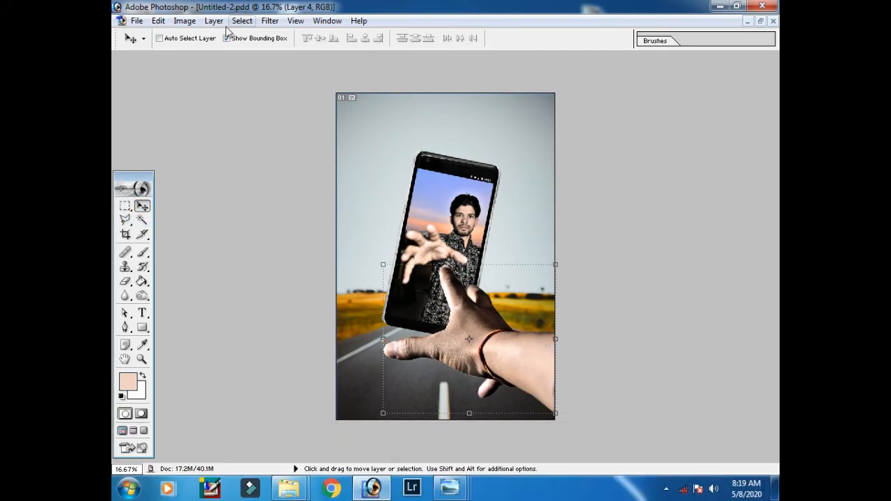
click(184, 20)
mouse_move(237, 53)
click(322, 126)
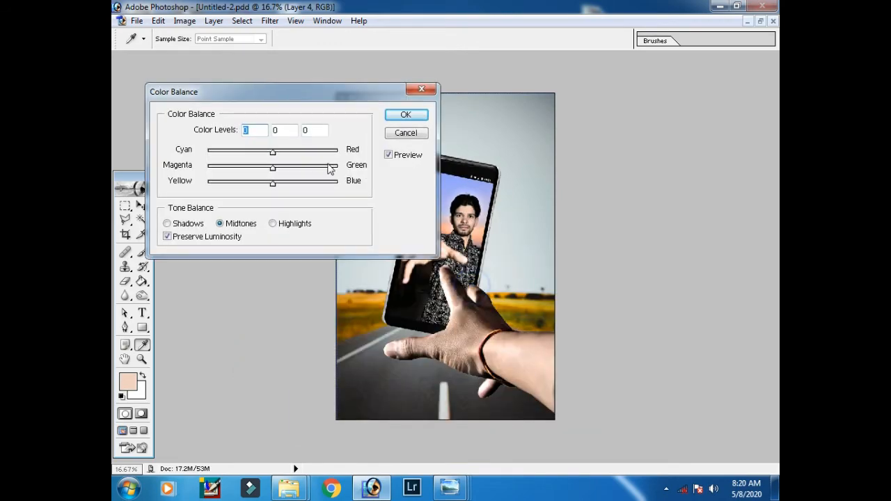
drag(274, 183, 314, 183)
drag(277, 151, 207, 151)
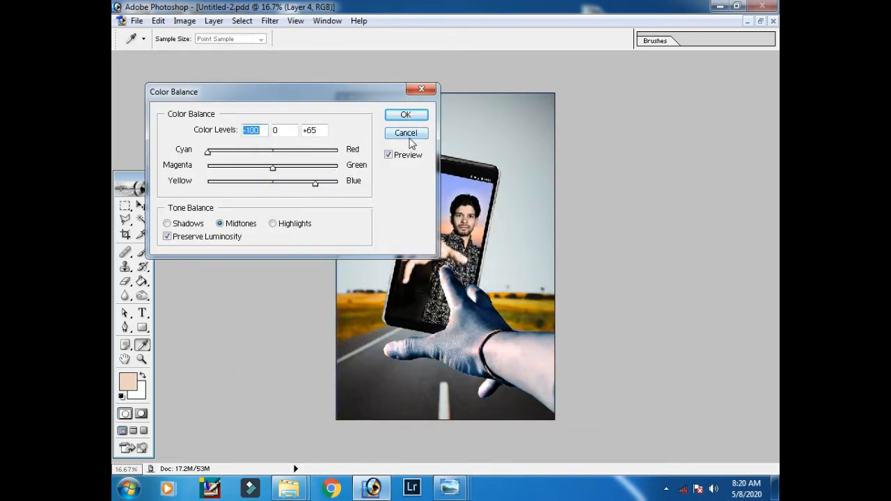
click(406, 133)
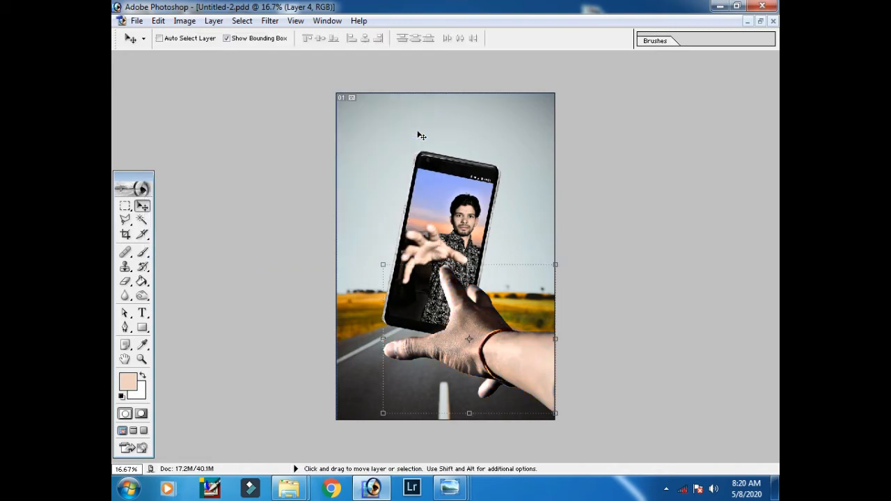
Step: Erase the leftover fringe along the outer edge of the hand's index finger with a 30 px eraser
click(125, 206)
click(193, 230)
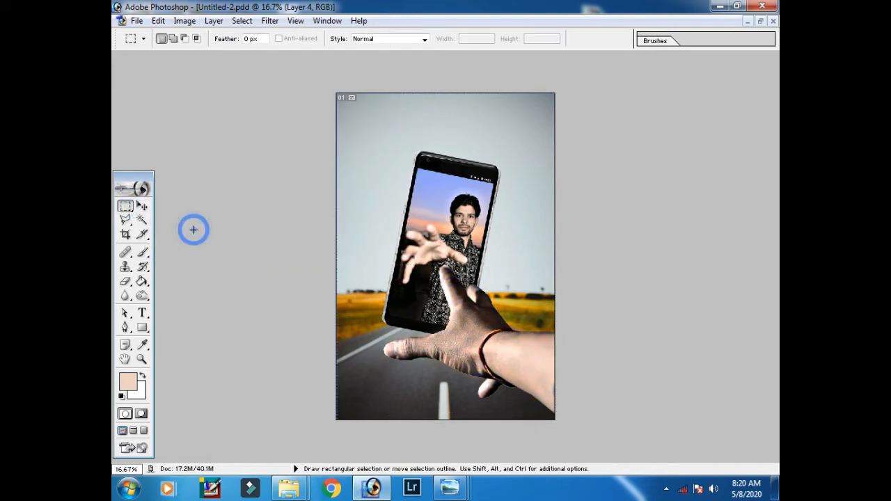
key(ctrl+plus)
key(ctrl+plus)
key(ctrl+plus)
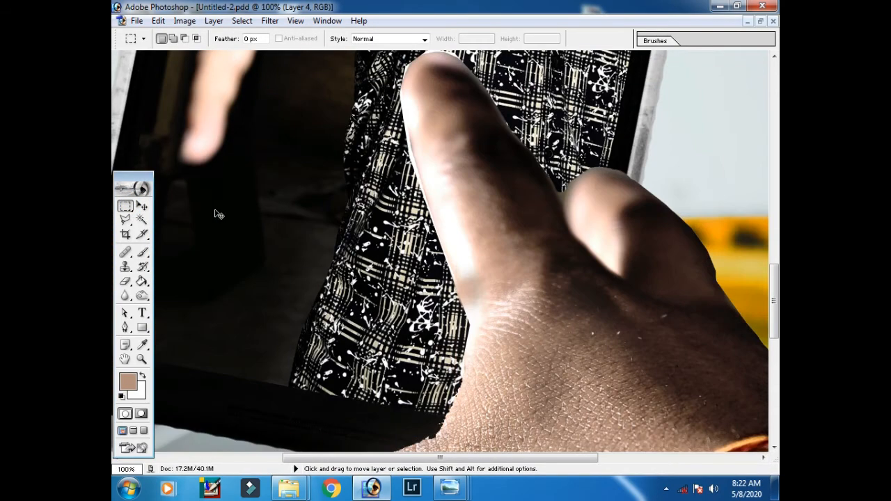
key(e)
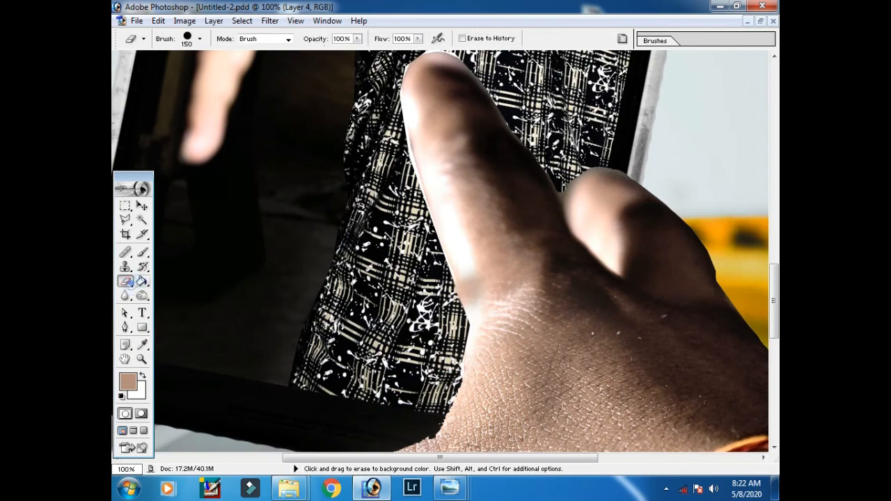
key(bracketleft)
key(bracketleft)
key(bracketleft)
key(bracketleft)
key(bracketleft)
click(452, 374)
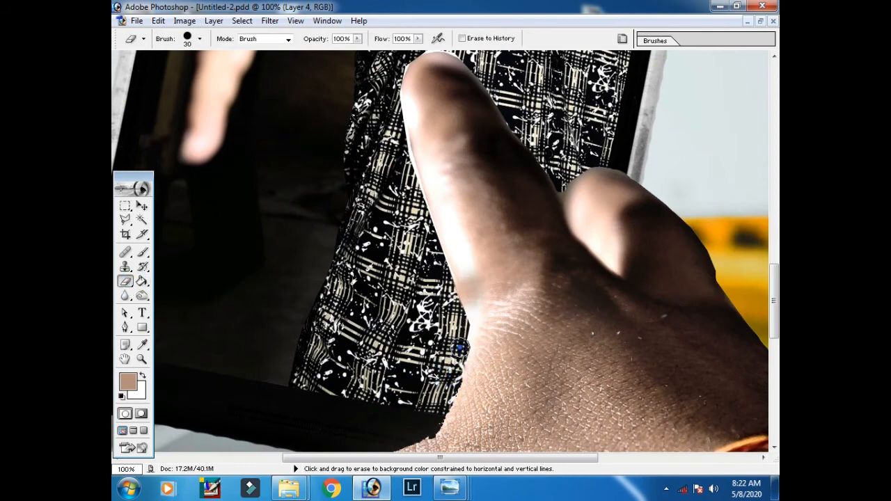
shift+click(461, 328)
mouse_move(447, 286)
mouse_down()
mouse_move(390, 91)
mouse_move(399, 136)
mouse_move(436, 97)
mouse_up()
scroll(389, 90, up, 3)
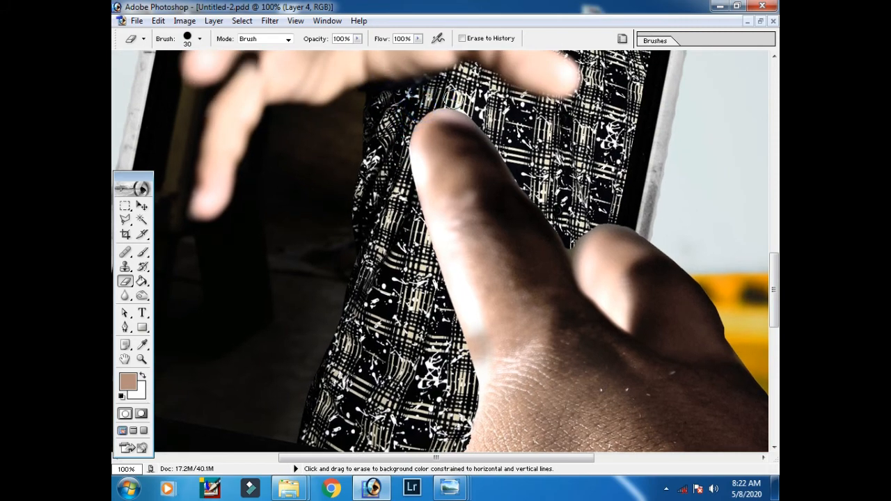
Step: Save a JPEG copy of the composite as "hd image" in the mobile folder and close the document
key(ctrl+minus)
key(ctrl+minus)
key(ctrl+minus)
key(ctrl+minus)
key(ctrl+minus)
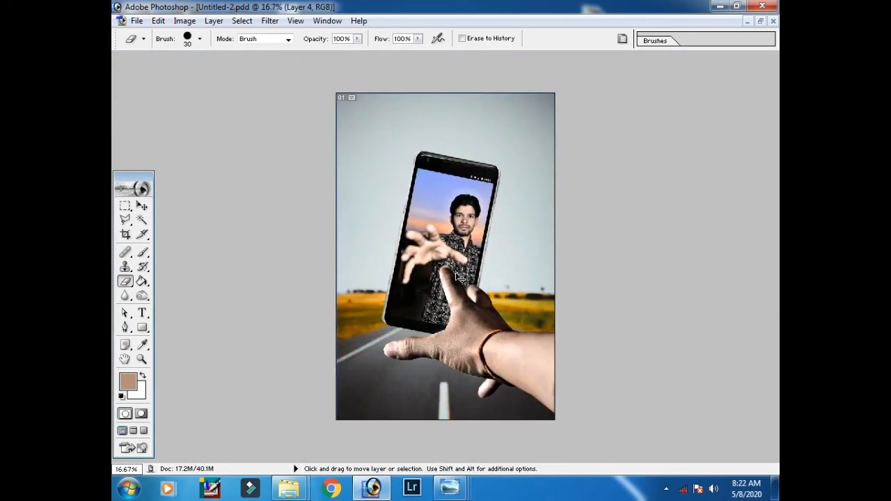
click(137, 21)
click(189, 139)
click(574, 274)
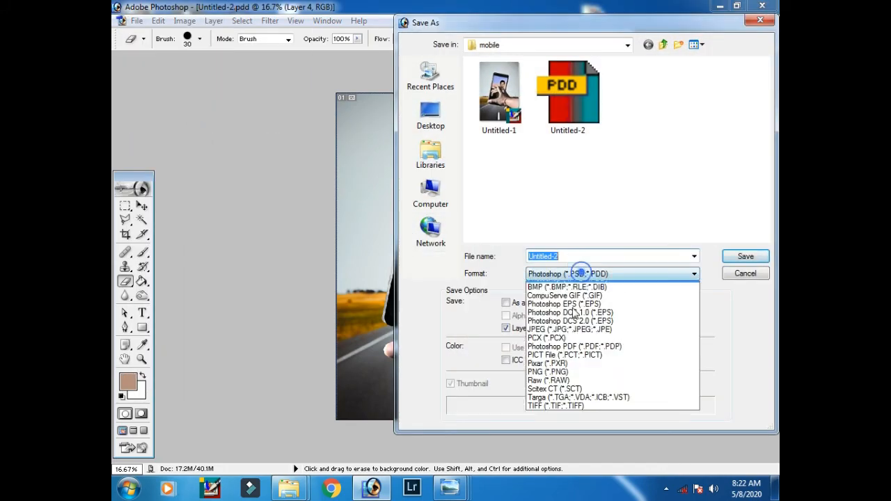
click(568, 336)
drag(605, 259, 401, 256)
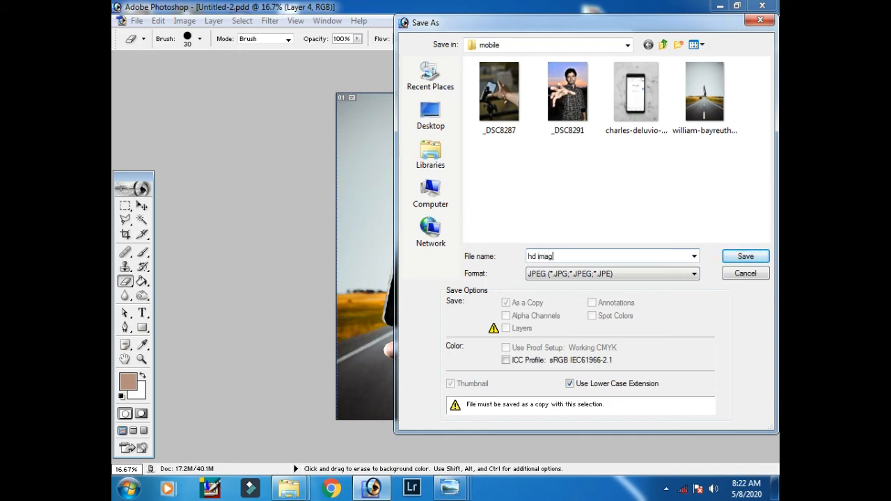
click(742, 256)
click(539, 153)
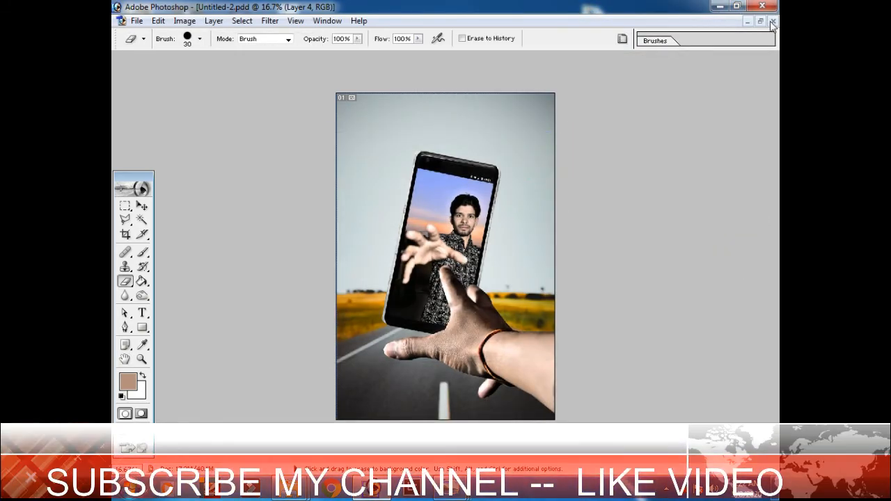
key(ctrl+w)
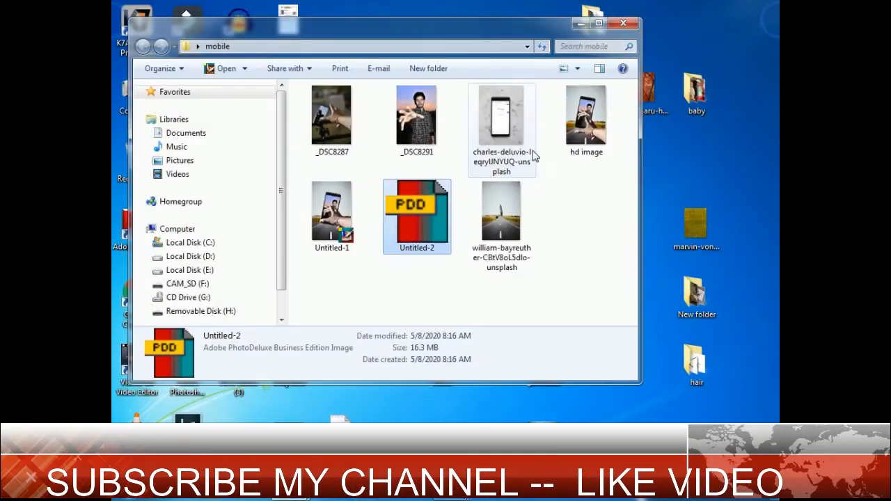
Step: View hd image from the mobile folder in Windows Photo Viewer, and close the viewer and the folder window
click(332, 209)
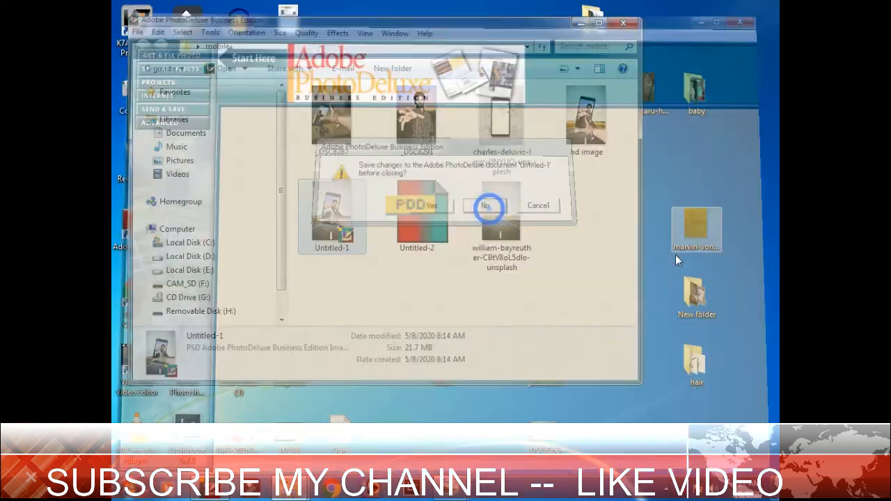
double_click(592, 127)
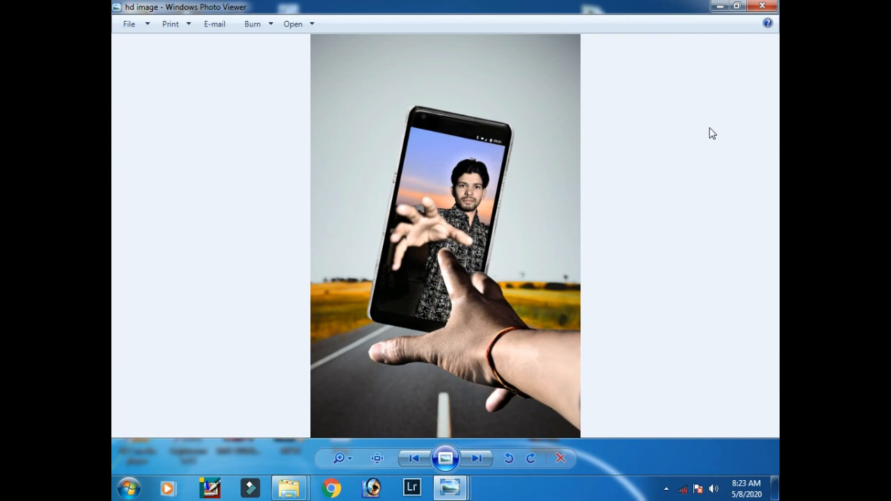
click(751, 8)
click(623, 22)
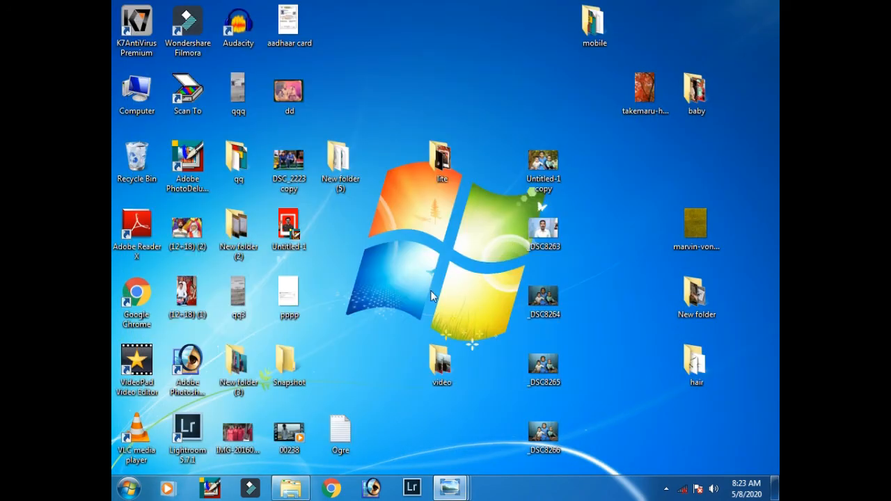